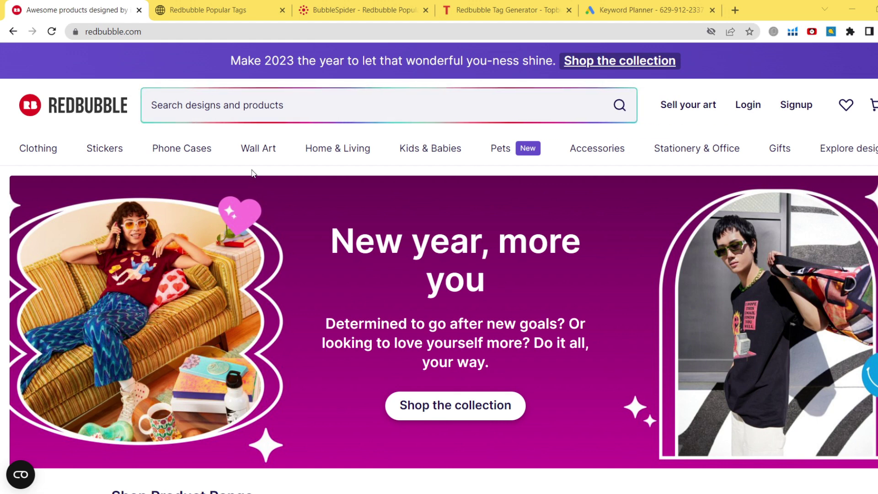
# - Review BubbleSpider's Popular Redbubble Keywords table, then switch to the Redbubble Popular Tags page
pyautogui.moveTo(451, 137)
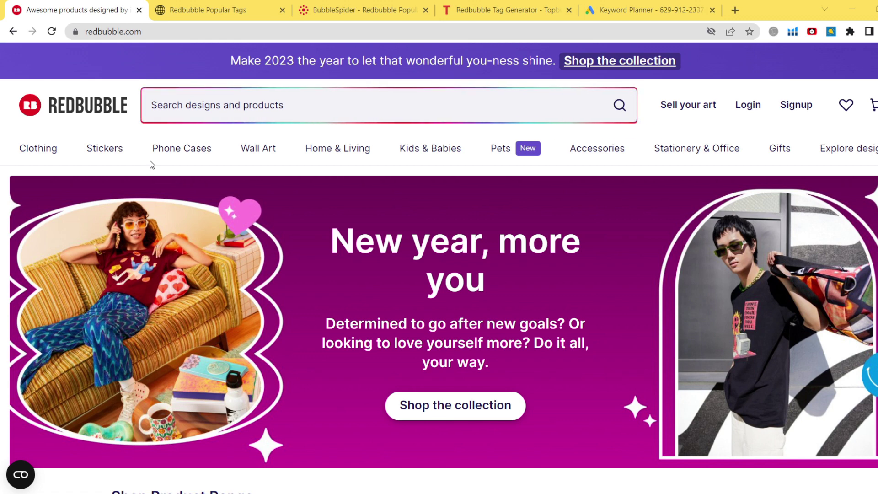
pyautogui.click(344, 9)
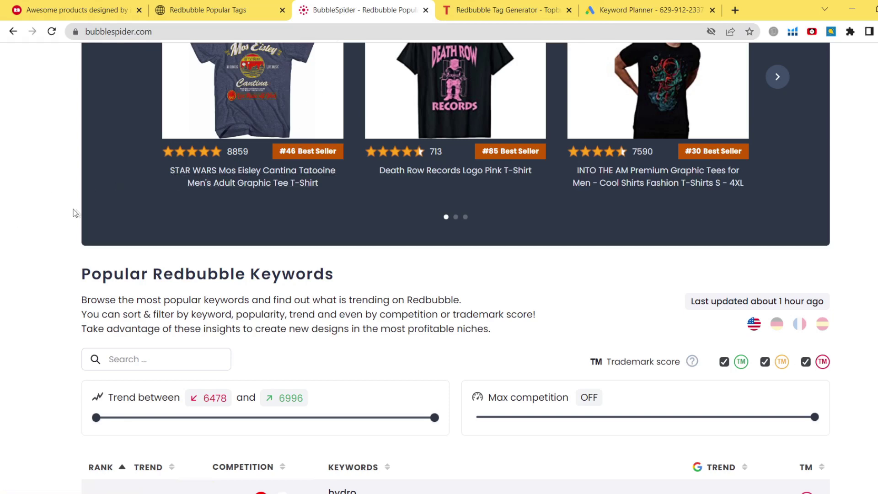
pyautogui.scroll(1, 87, 221)
pyautogui.scroll(1, 99, 234)
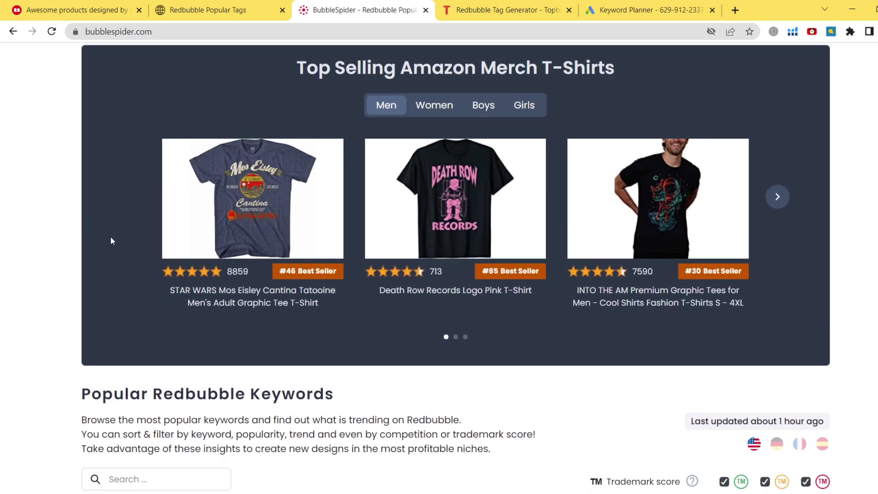
pyautogui.scroll(1, 111, 237)
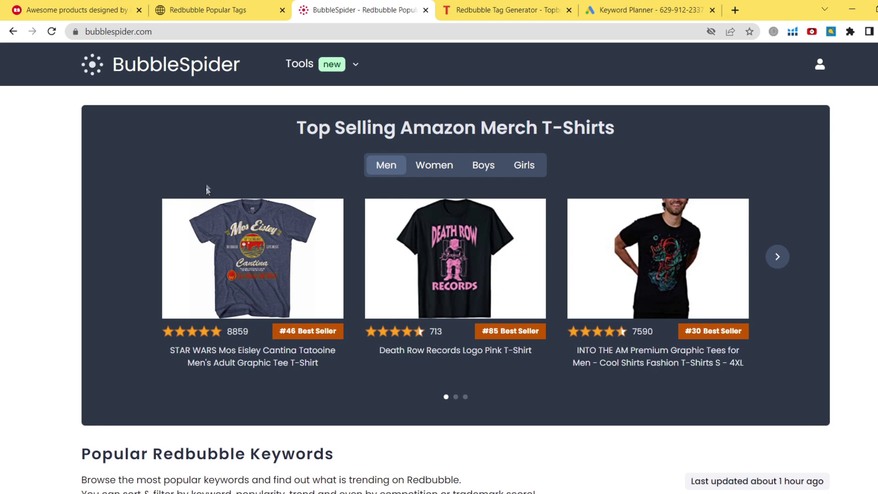
pyautogui.scroll(-4, 210, 185)
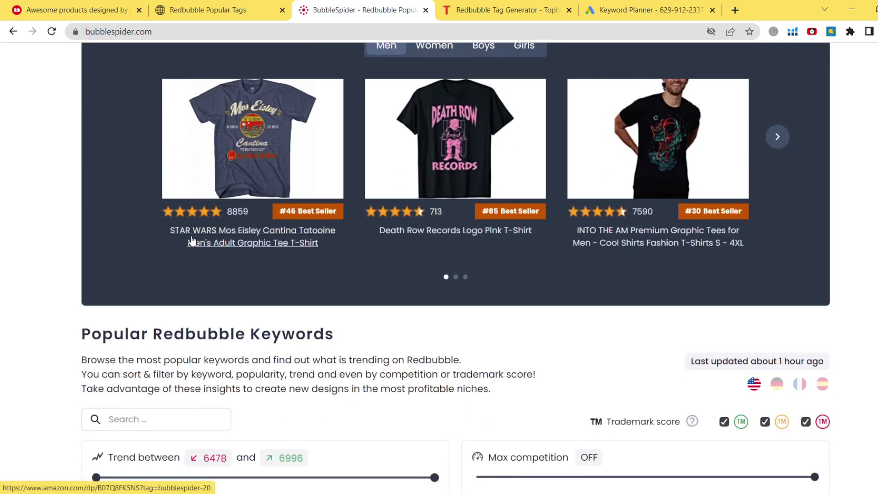
pyautogui.scroll(-2, 197, 232)
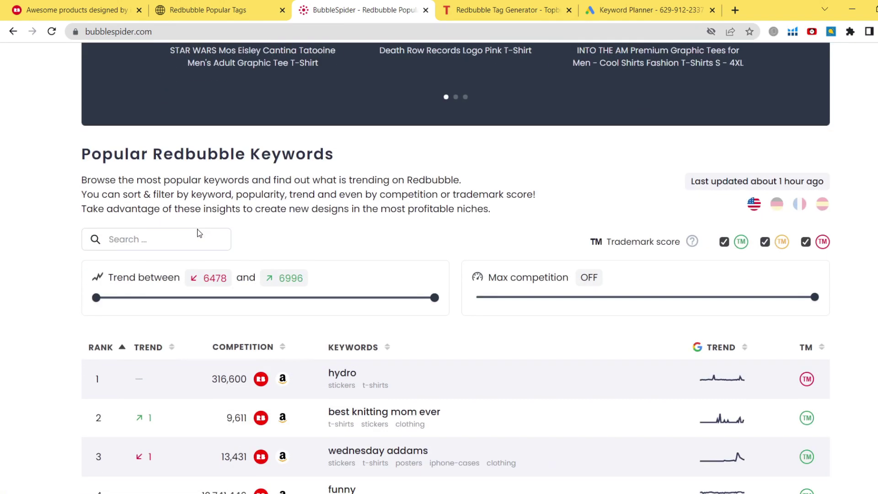
pyautogui.scroll(6, 278, 257)
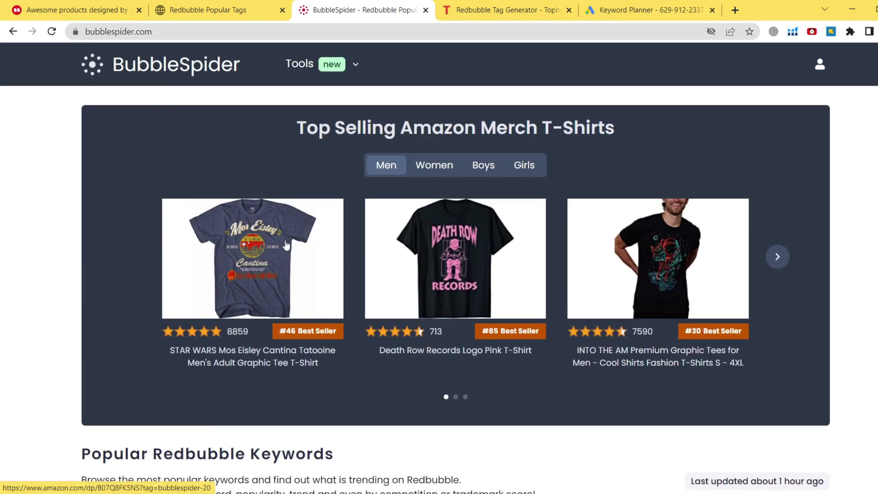
pyautogui.scroll(-6, 285, 247)
pyautogui.scroll(-3, 459, 243)
pyautogui.scroll(3, 460, 236)
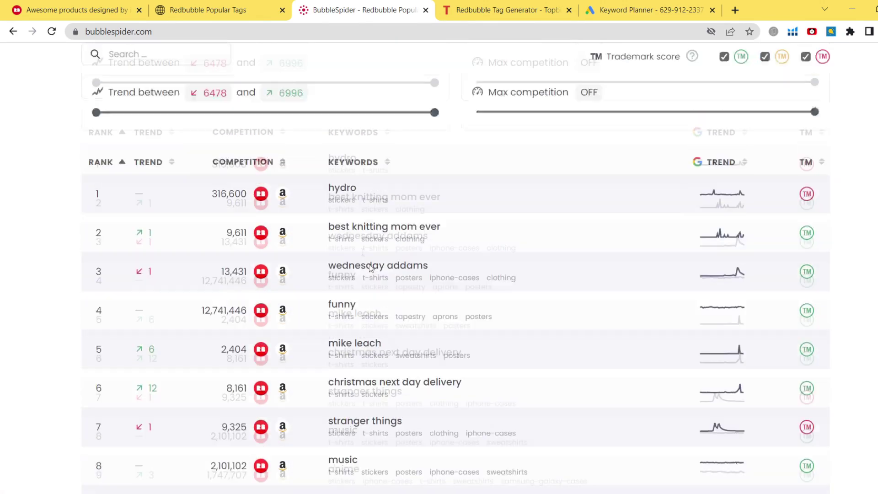
pyautogui.scroll(-1, 447, 166)
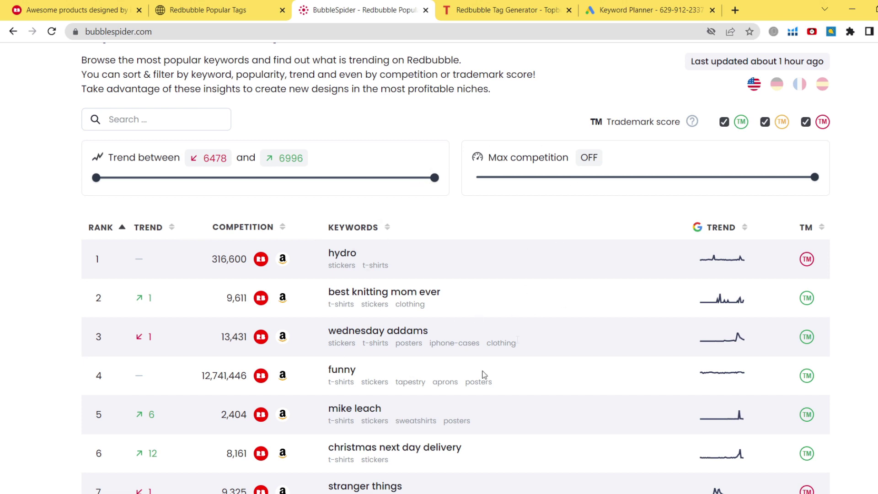
pyautogui.scroll(2, 476, 146)
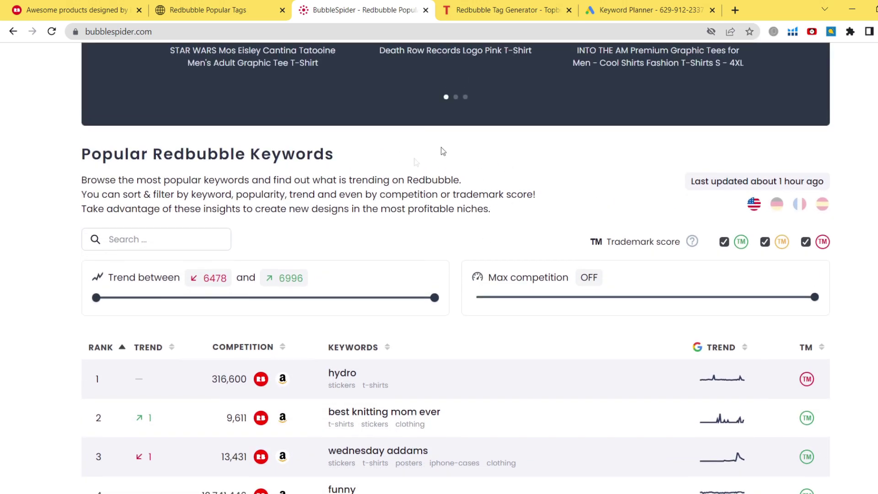
pyautogui.scroll(5, 424, 147)
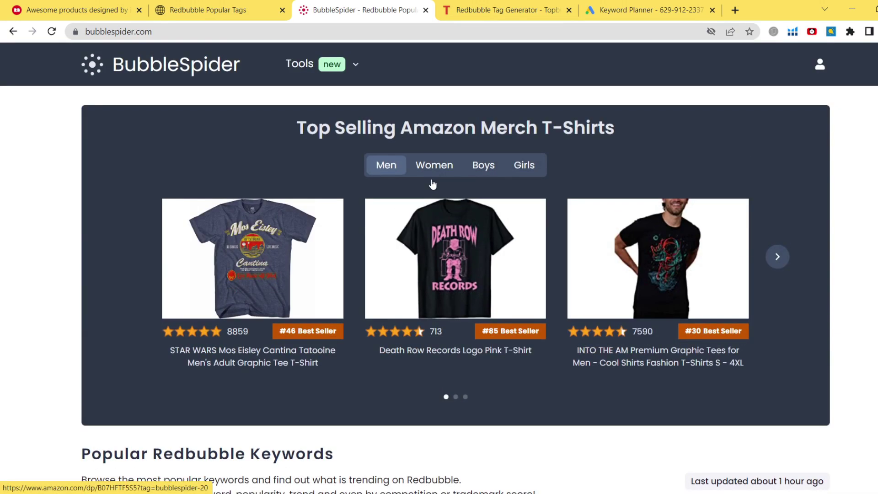
pyautogui.scroll(-1, 432, 183)
pyautogui.hotkey('ctrl', 'shift', 'Tab')
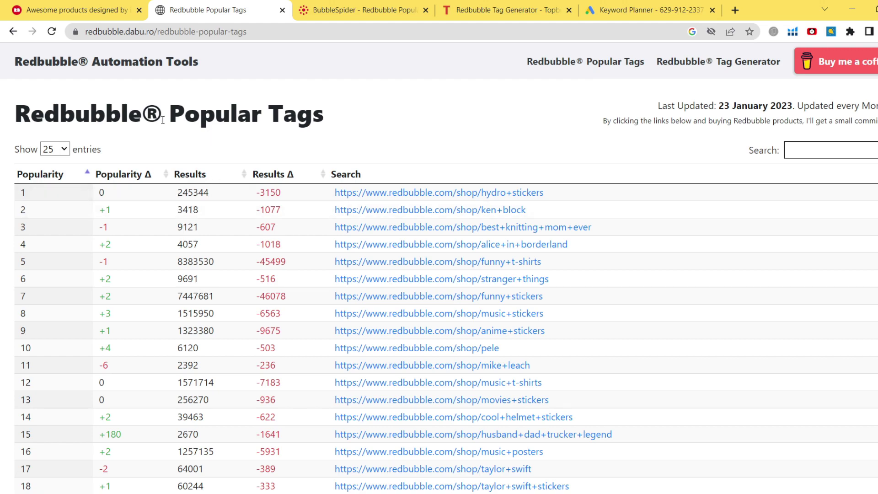
# - Review the ranked Redbubble Popular Tags list, then go back to BubbleSpider's keyword table
pyautogui.scroll(-3, 362, 123)
pyautogui.scroll(3, 357, 125)
pyautogui.scroll(-2, 477, 101)
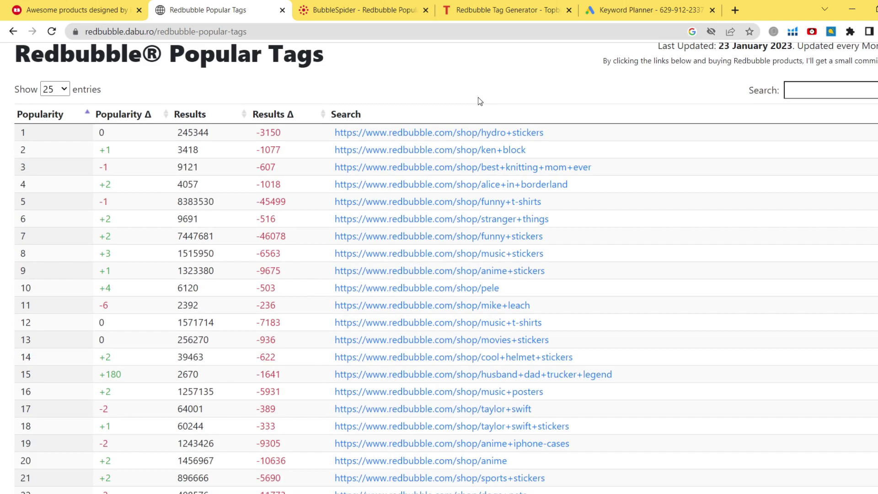
pyautogui.scroll(2, 474, 103)
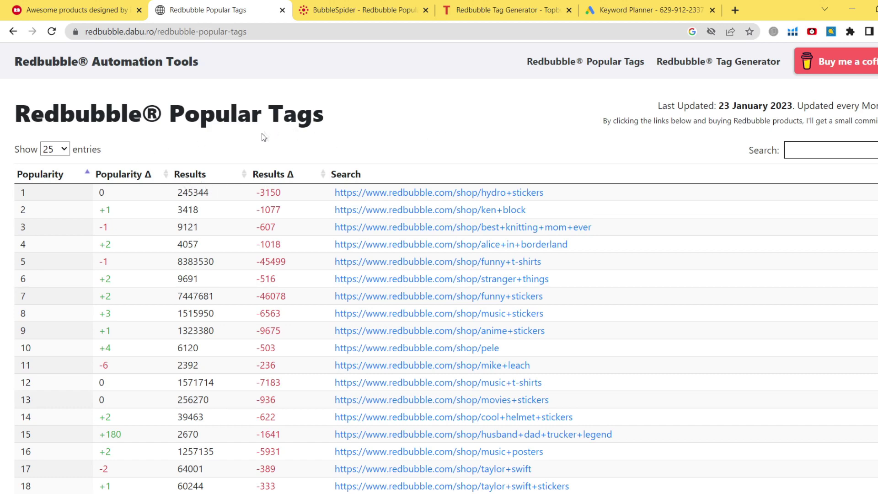
pyautogui.scroll(-1, 236, 137)
pyautogui.scroll(1, 220, 146)
pyautogui.click(359, 9)
# - Raise the Trend filter's minimum to 22, giving a 22–6996 range
pyautogui.scroll(-6, 189, 281)
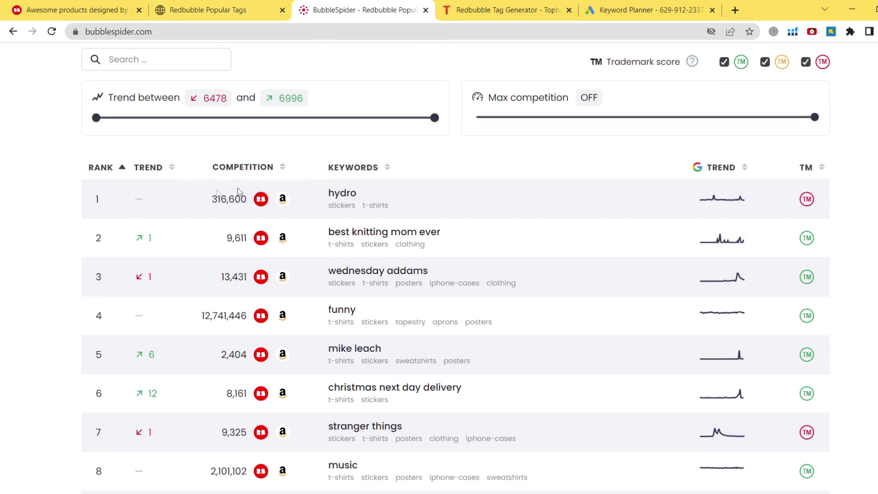
pyautogui.scroll(1, 472, 196)
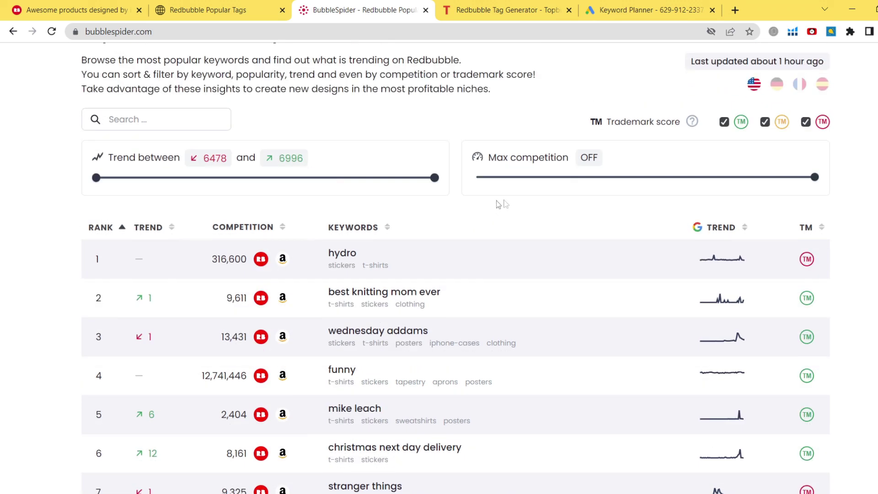
pyautogui.scroll(1, 517, 234)
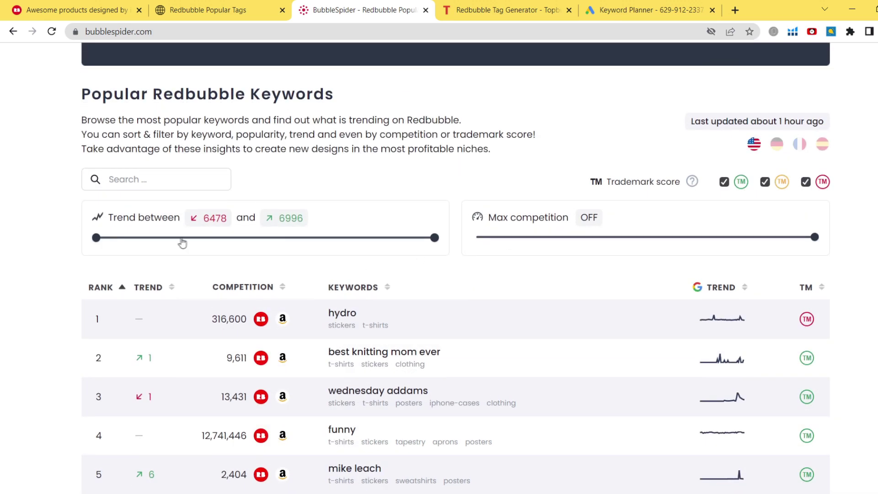
pyautogui.moveTo(190, 239); pyautogui.dragTo(260, 242)
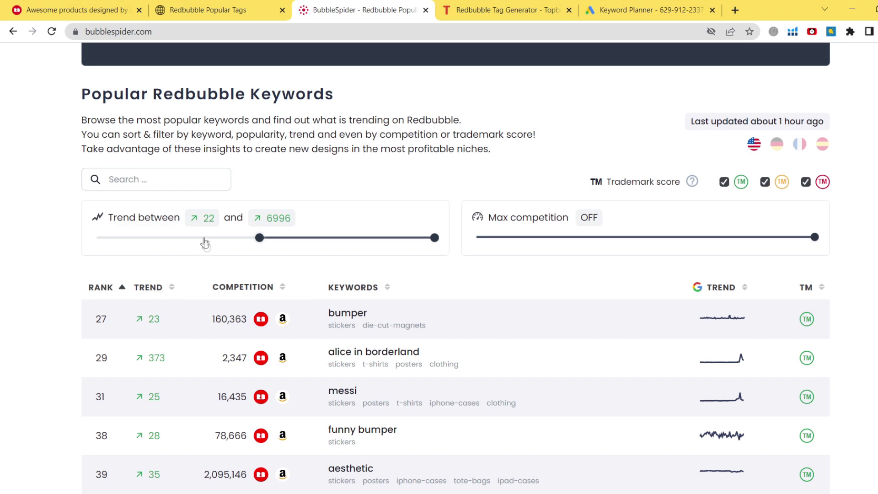
# - Sort the keywords by trend, highest first, with rip pele leading at 6783
pyautogui.scroll(-1, 192, 251)
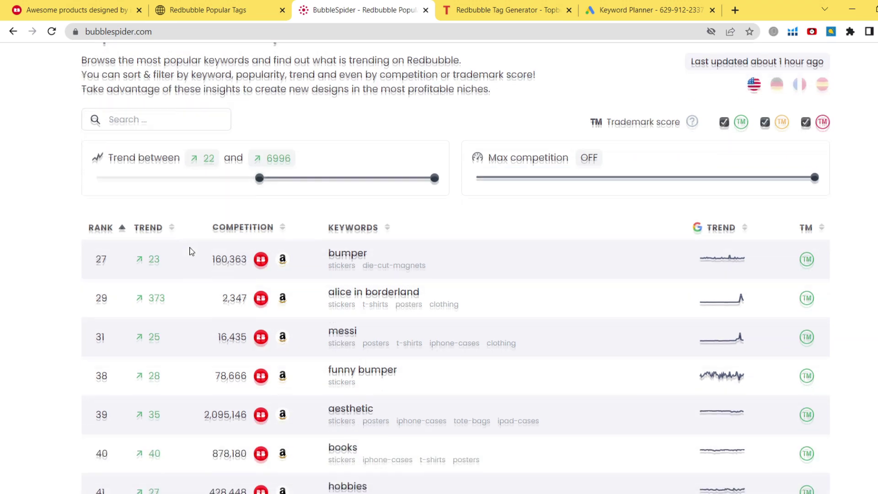
pyautogui.click(152, 229)
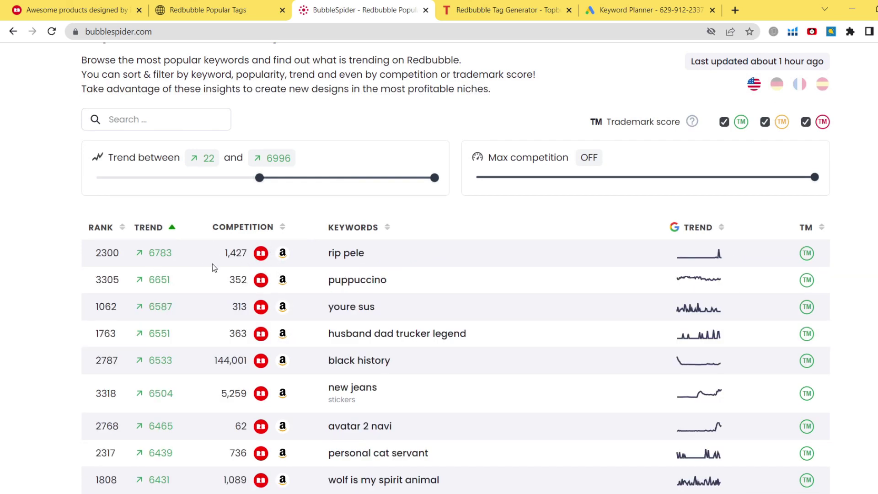
pyautogui.scroll(-1, 429, 250)
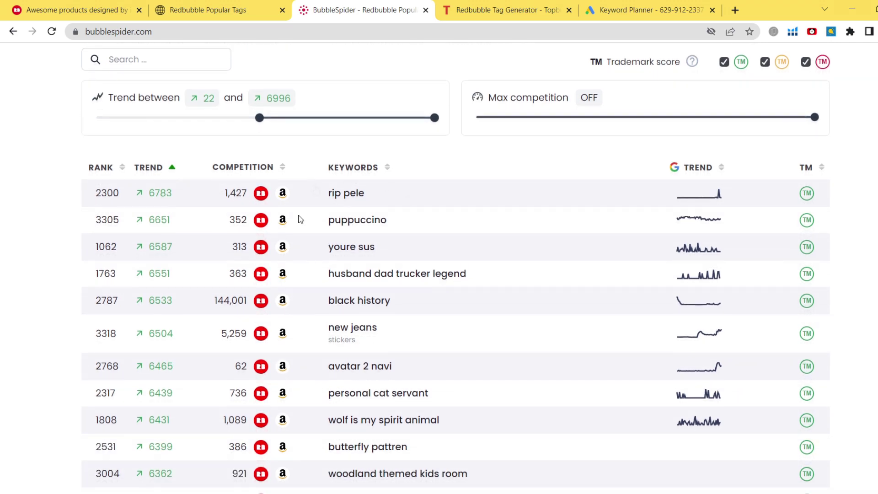
pyautogui.scroll(-3, 565, 249)
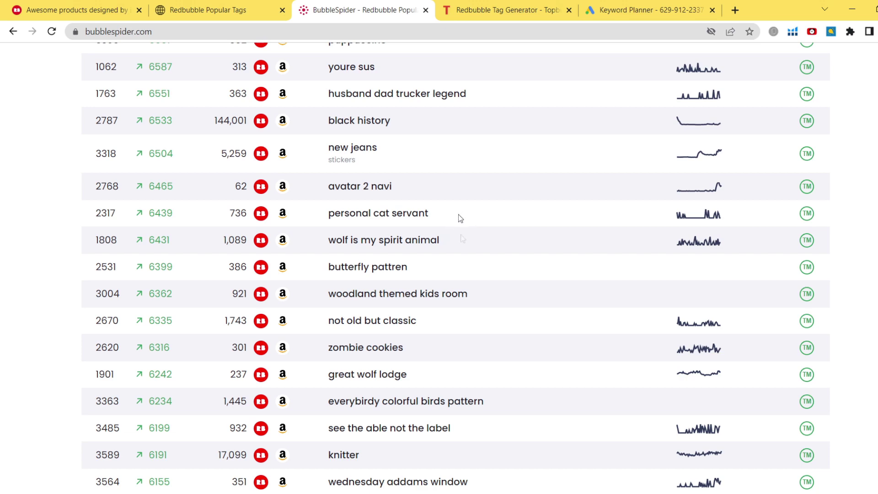
pyautogui.scroll(5, 457, 211)
# - Cap Max competition at 1000, leaving puppuccino on top with trend 6651
pyautogui.moveTo(683, 237); pyautogui.dragTo(555, 246)
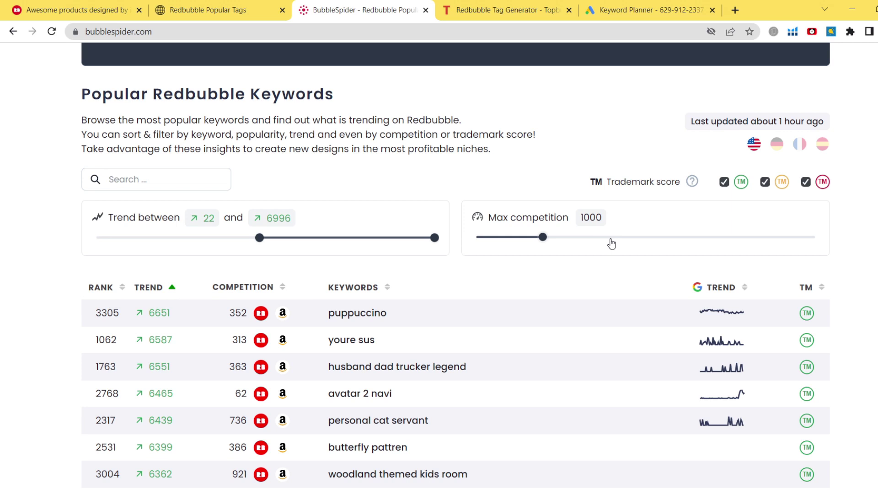
pyautogui.scroll(8, 612, 244)
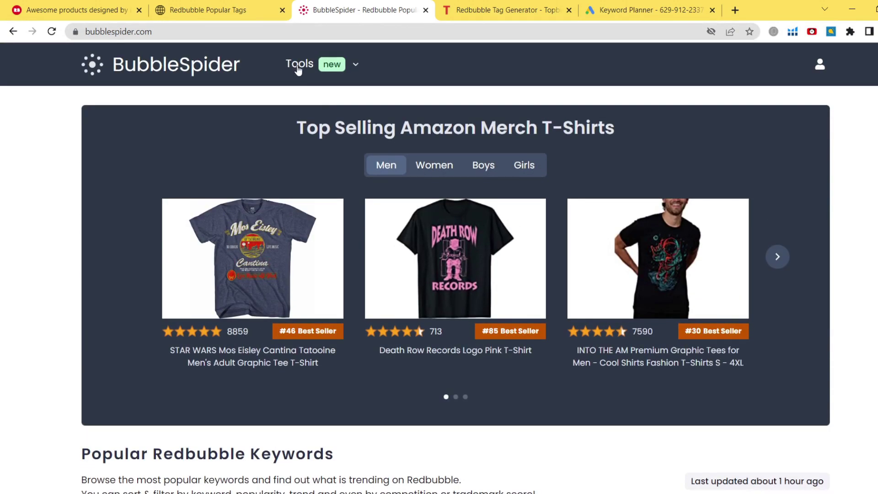
# - Open BubbleSpider's Tag Generator tool and pick 'vegan' as the keyword from autofill
pyautogui.click(299, 69)
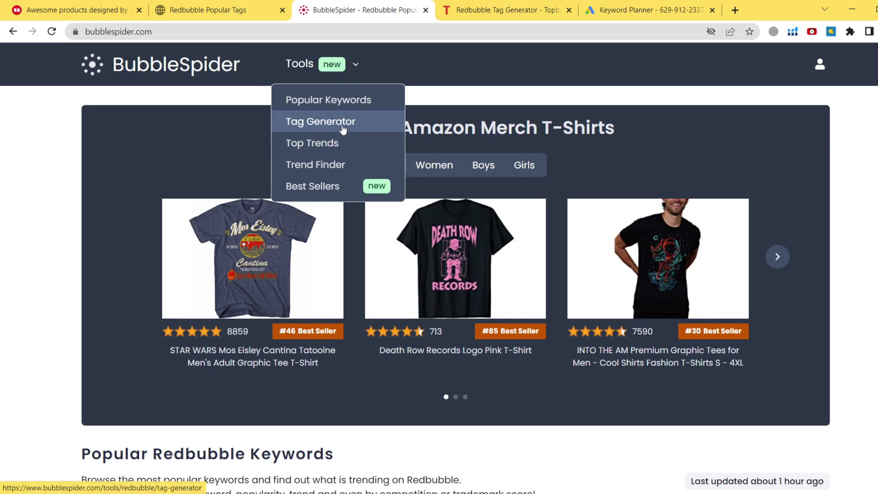
pyautogui.click(343, 130)
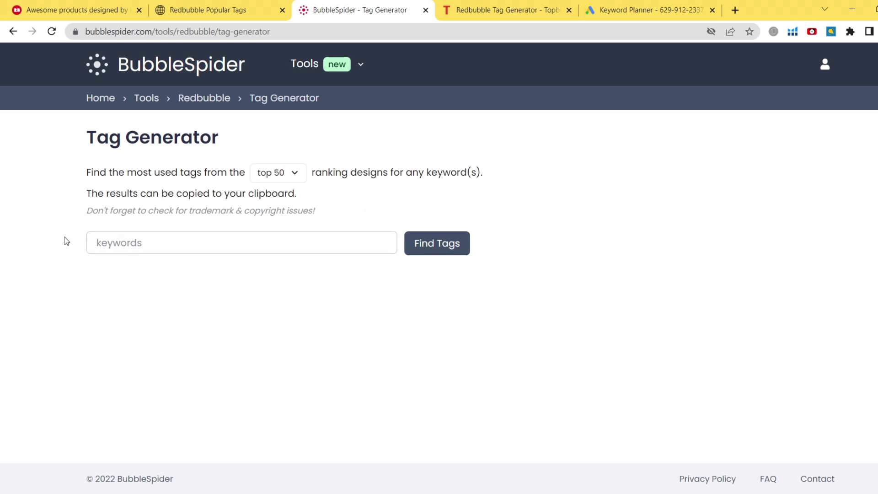
pyautogui.click(218, 241)
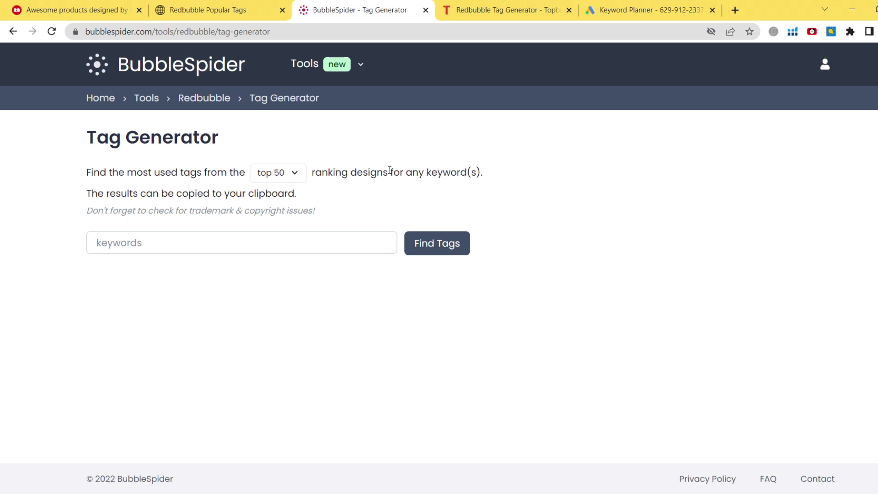
pyautogui.click(297, 242)
pyautogui.click(336, 299)
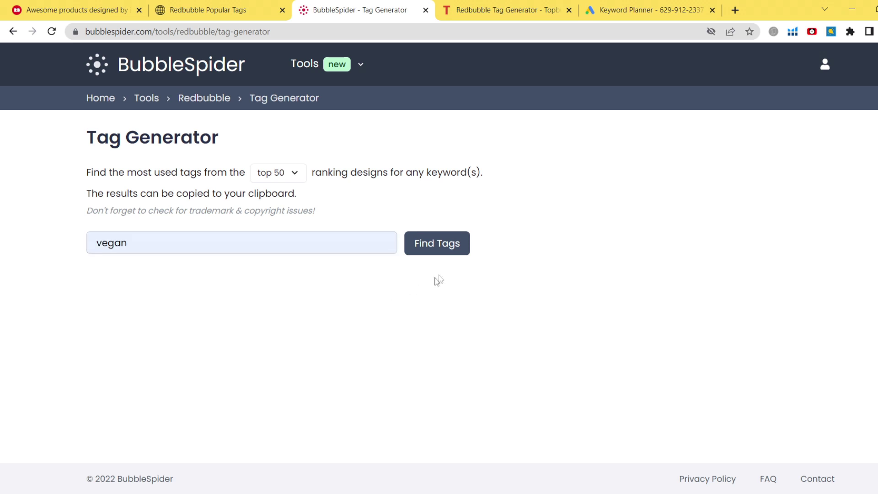
# - Find the most used tags for the keyword vegan
pyautogui.click(453, 244)
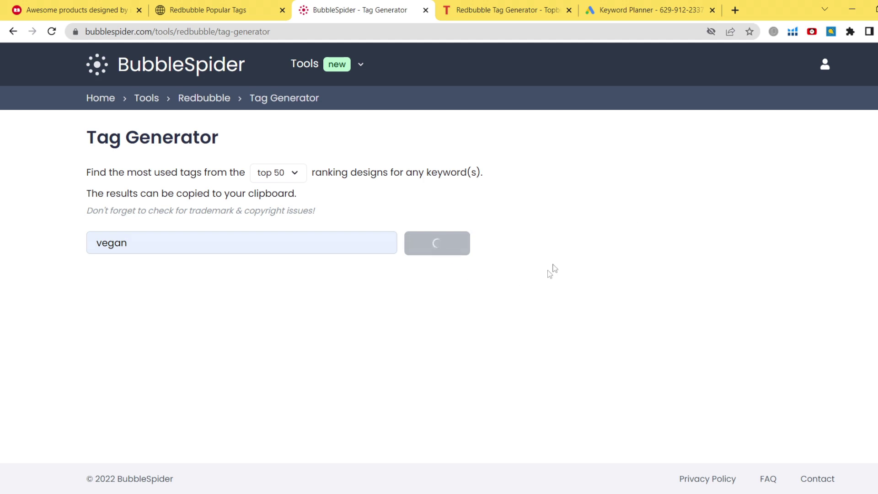
pyautogui.scroll(-3, 555, 225)
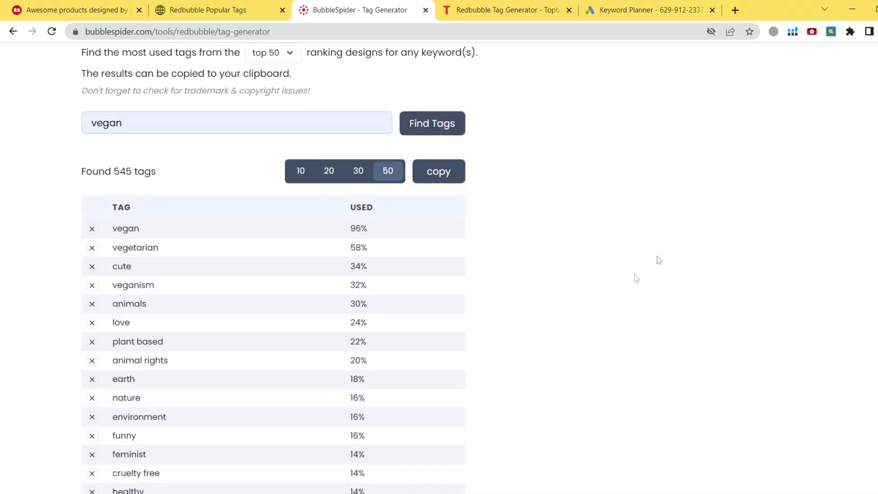
pyautogui.scroll(-2, 572, 219)
pyautogui.scroll(4, 188, 269)
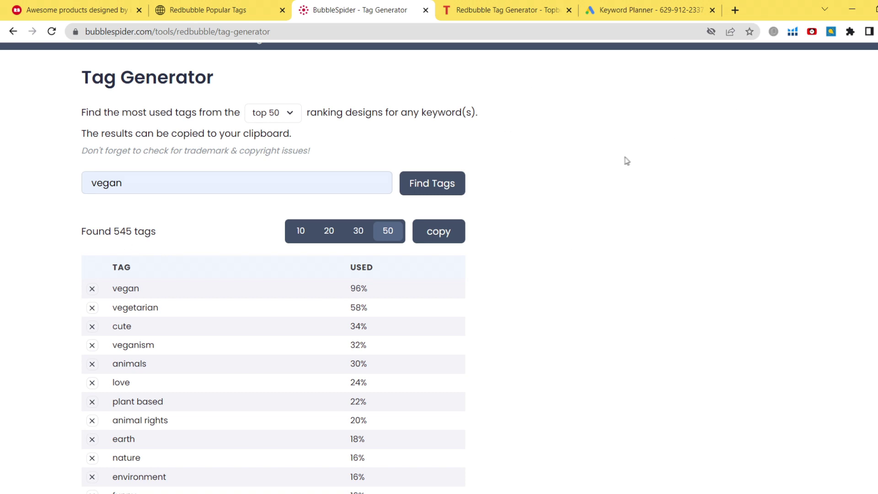
pyautogui.scroll(-1, 627, 165)
pyautogui.scroll(1, 630, 163)
# - Limit the analysis to the top 10 ranking designs, yielding 180 tags
pyautogui.click(283, 112)
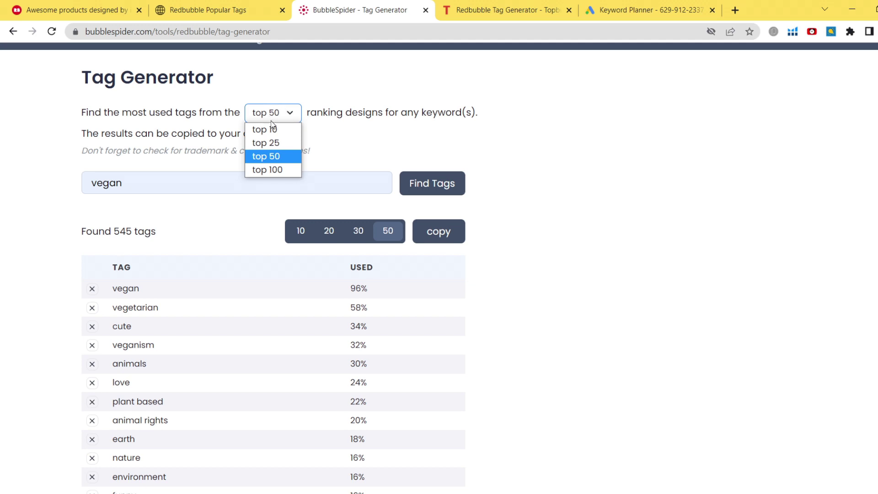
pyautogui.click(273, 129)
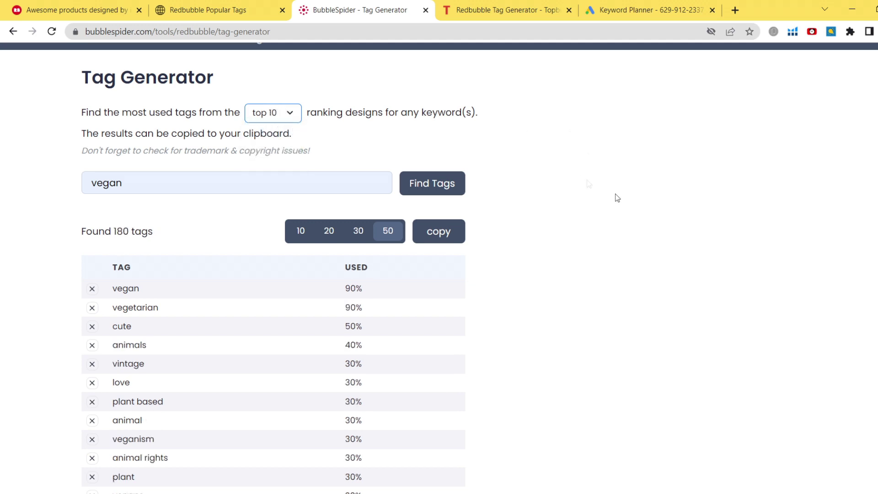
pyautogui.scroll(-1, 617, 198)
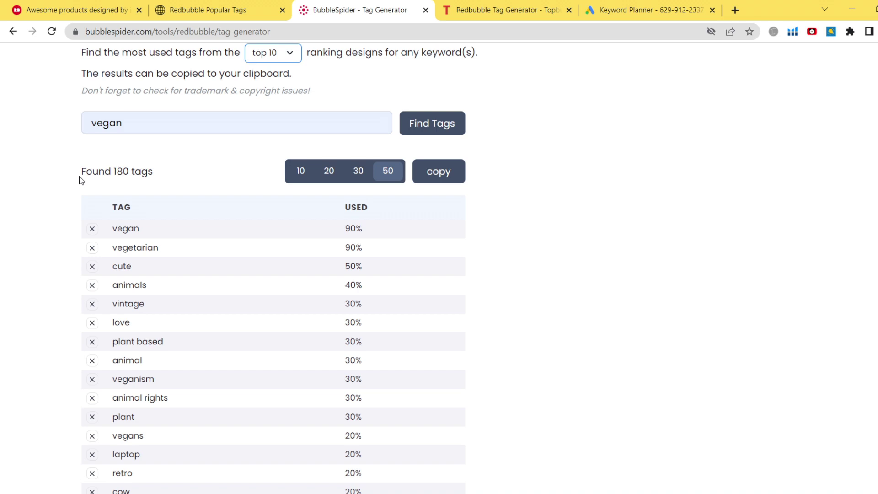
pyautogui.moveTo(103, 176); pyautogui.dragTo(148, 176)
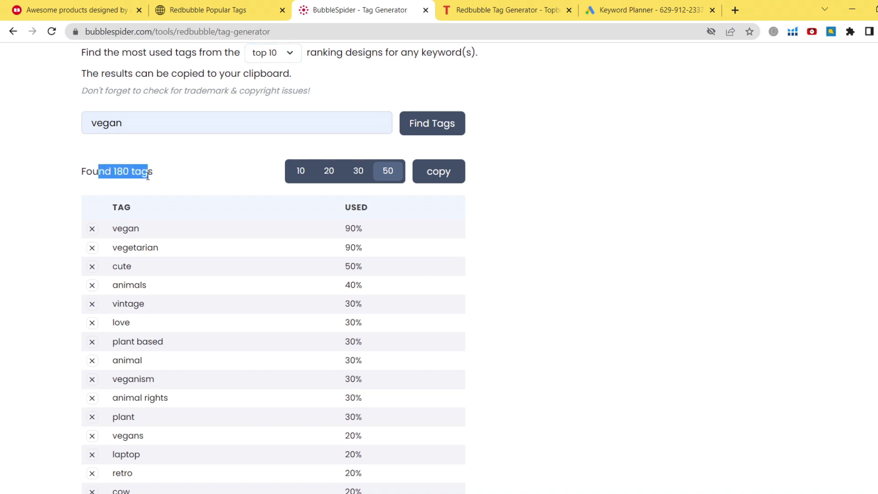
pyautogui.click(633, 203)
# - Remove the last three tags from the end of the vegan tag list
pyautogui.scroll(-1, 618, 194)
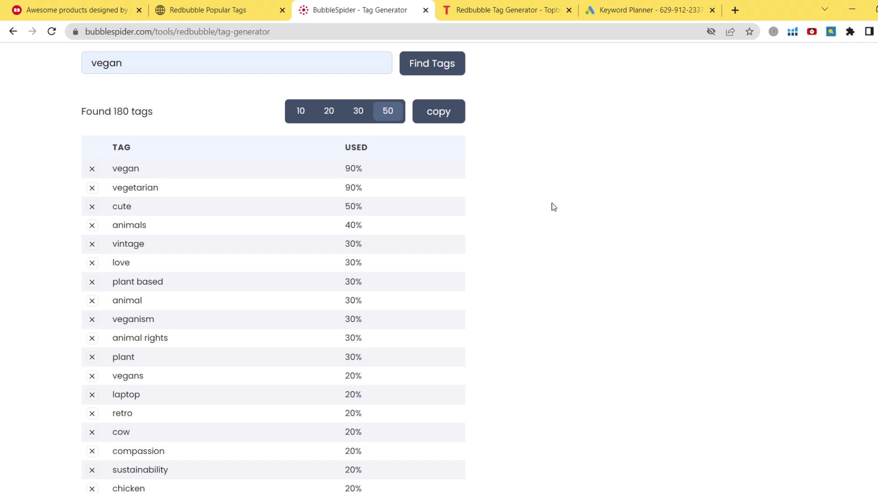
pyautogui.scroll(-4, 549, 209)
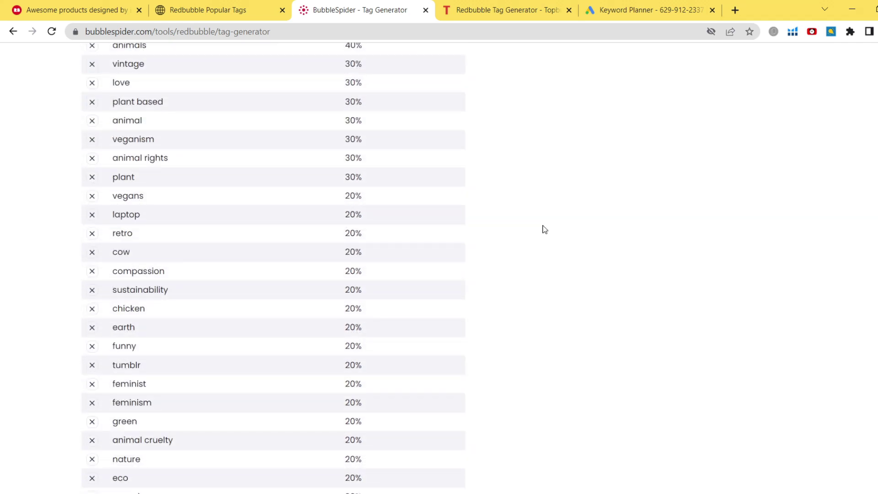
pyautogui.scroll(-1, 544, 229)
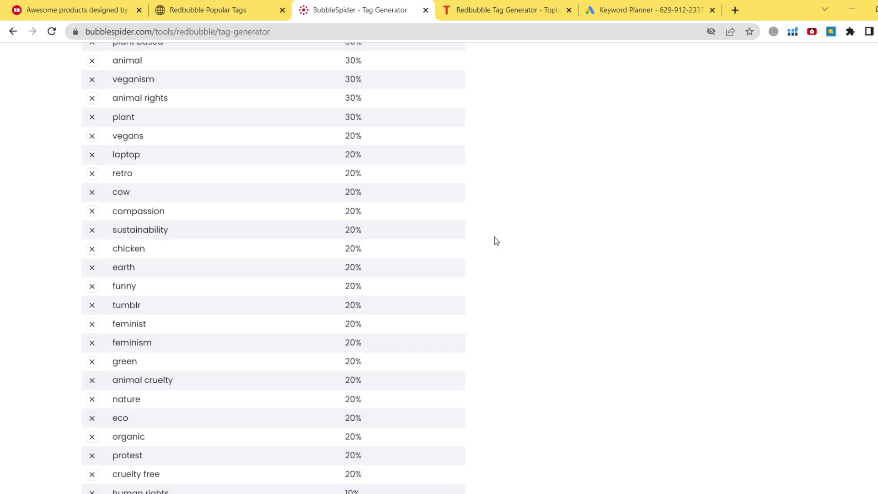
pyautogui.scroll(-3, 496, 243)
pyautogui.scroll(9, 495, 247)
pyautogui.scroll(-3, 487, 240)
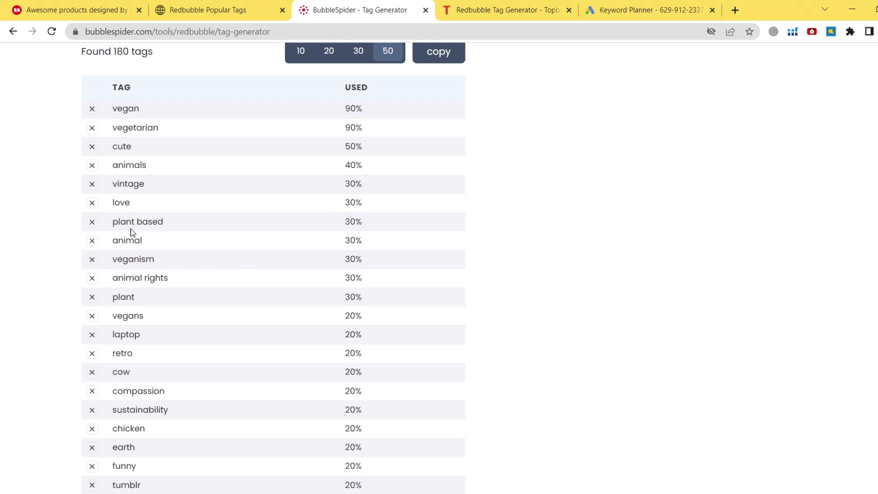
pyautogui.scroll(-5, 110, 233)
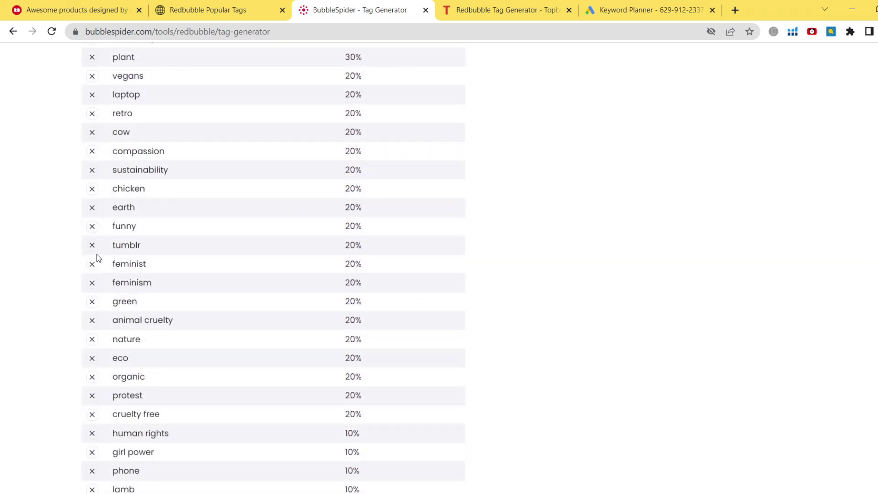
pyautogui.scroll(-8, 97, 247)
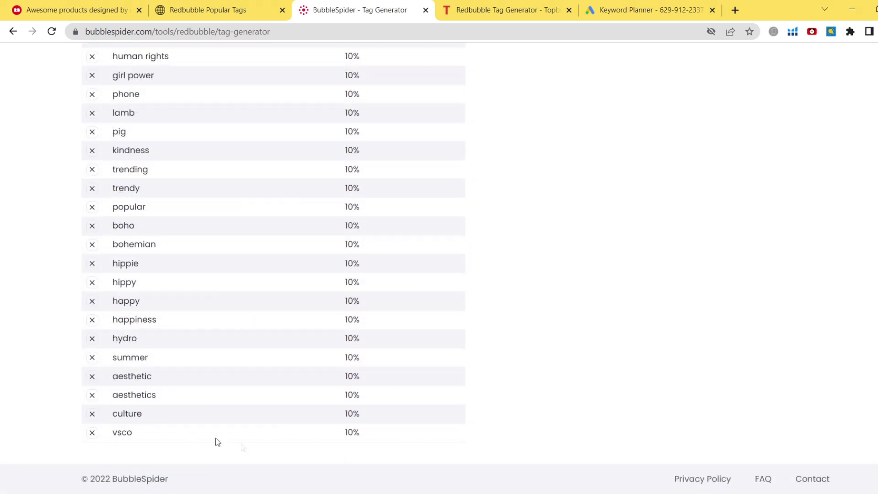
pyautogui.click(92, 432)
pyautogui.click(92, 432)
pyautogui.click(92, 433)
pyautogui.scroll(17, 82, 297)
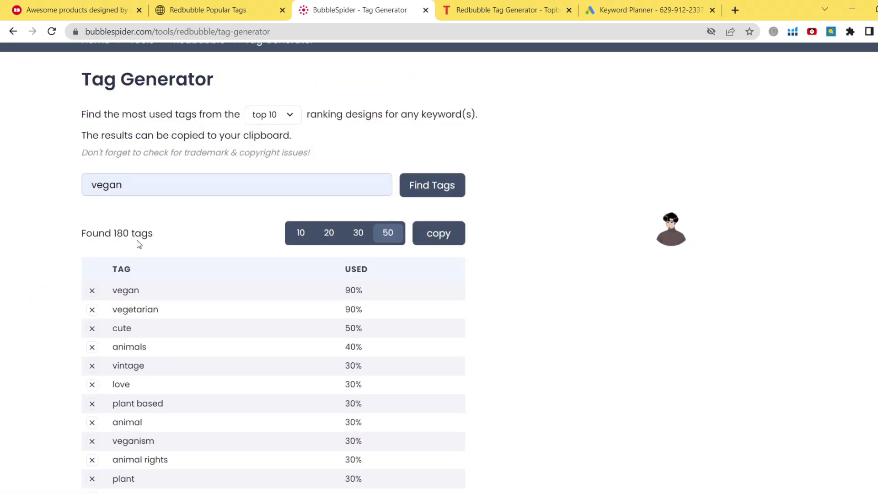
# - Switch to Topbubbleindex's Redbubble Tag Generator and show its Redbubble Tools menu
pyautogui.hotkey('ctrl', 'Tab')
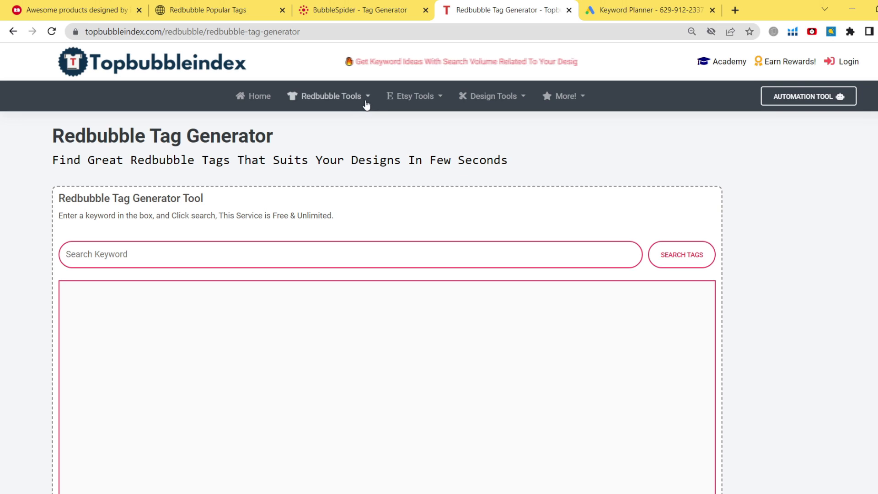
pyautogui.moveTo(366, 97)
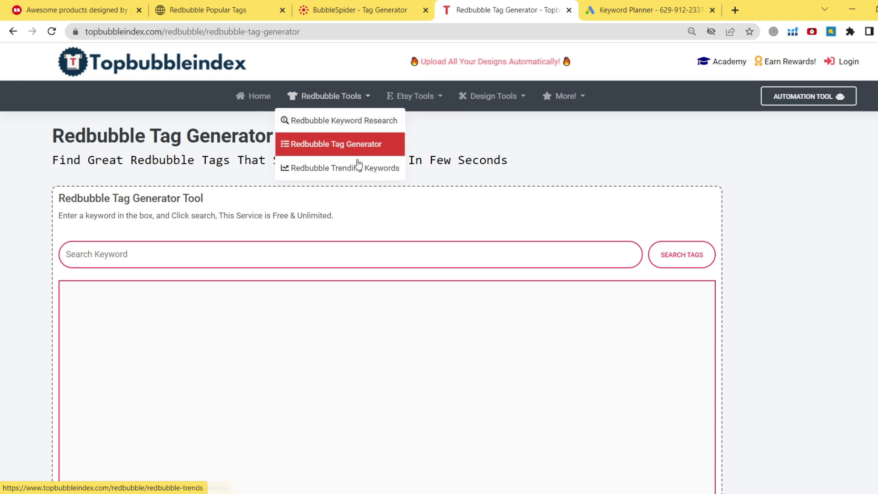
pyautogui.click(337, 172)
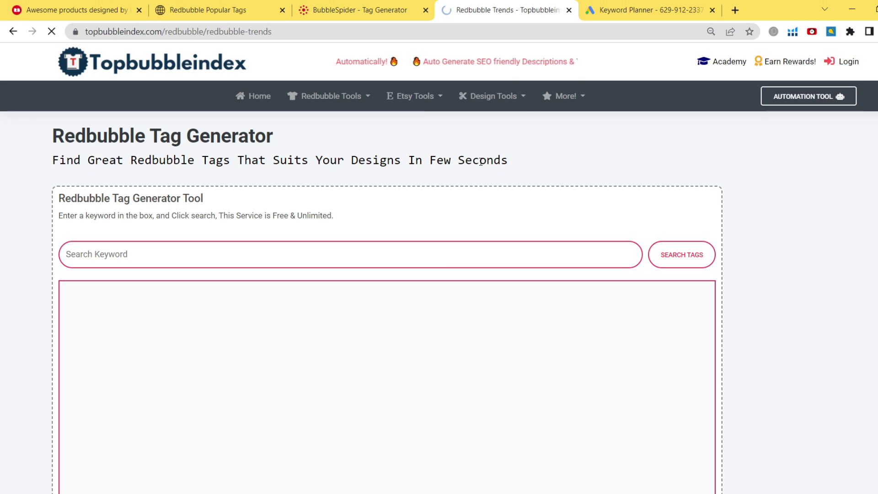
pyautogui.scroll(-2, 474, 168)
pyautogui.scroll(-5, 474, 169)
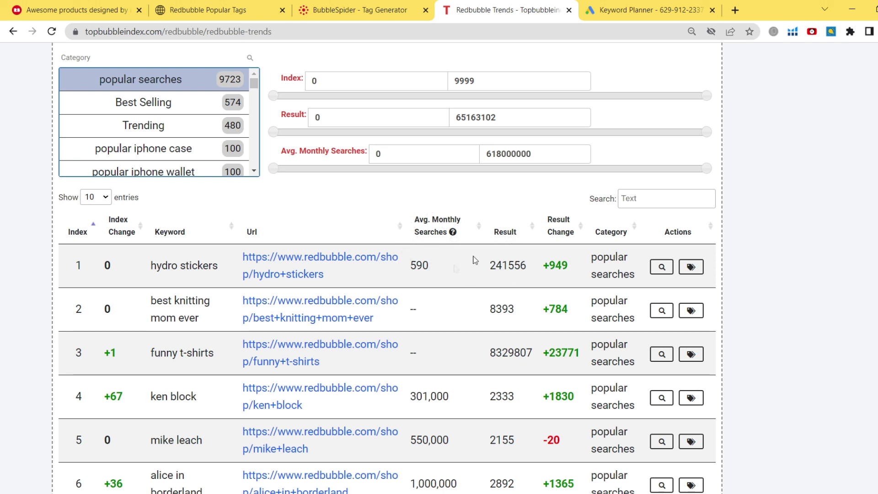
pyautogui.scroll(5, 615, 242)
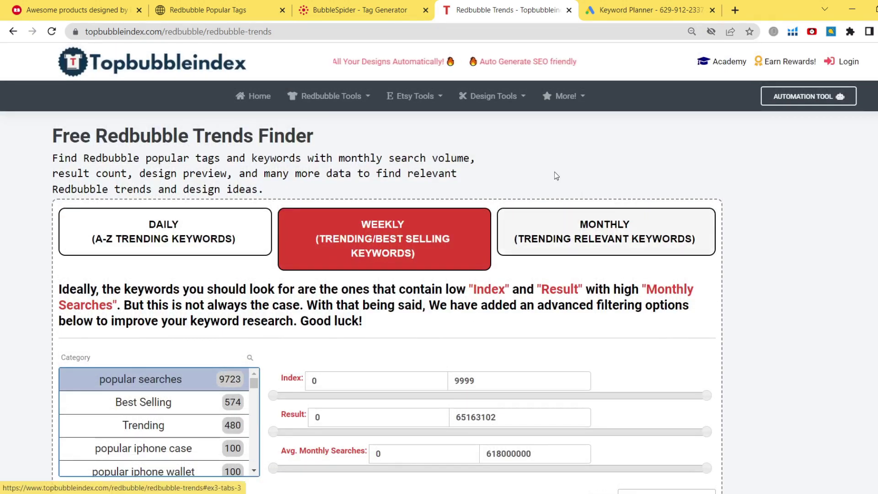
pyautogui.click(337, 98)
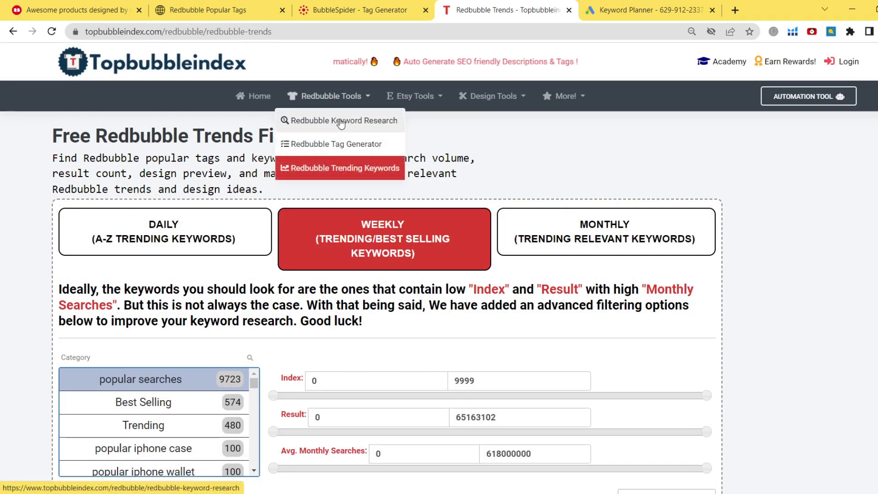
pyautogui.click(336, 144)
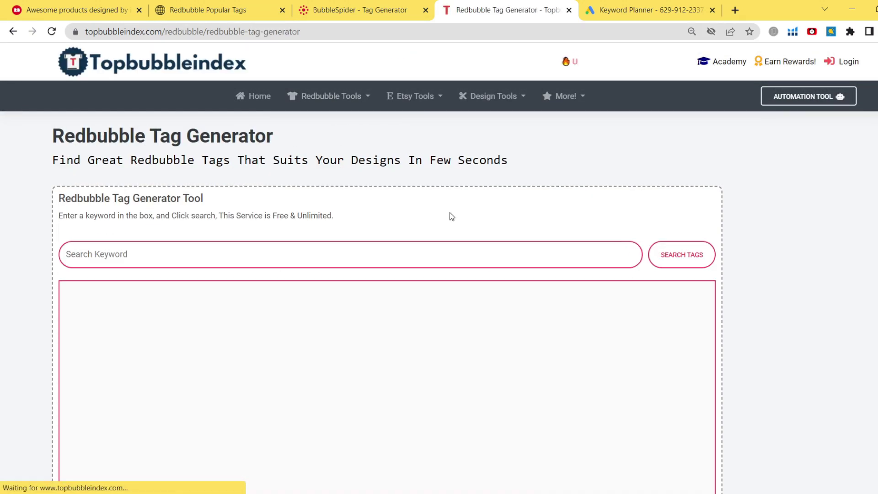
# - Move from Topbubbleindex to Google Ads Keyword Planner's Discover new keywords panel
pyautogui.scroll(-1, 369, 181)
pyautogui.scroll(1, 368, 182)
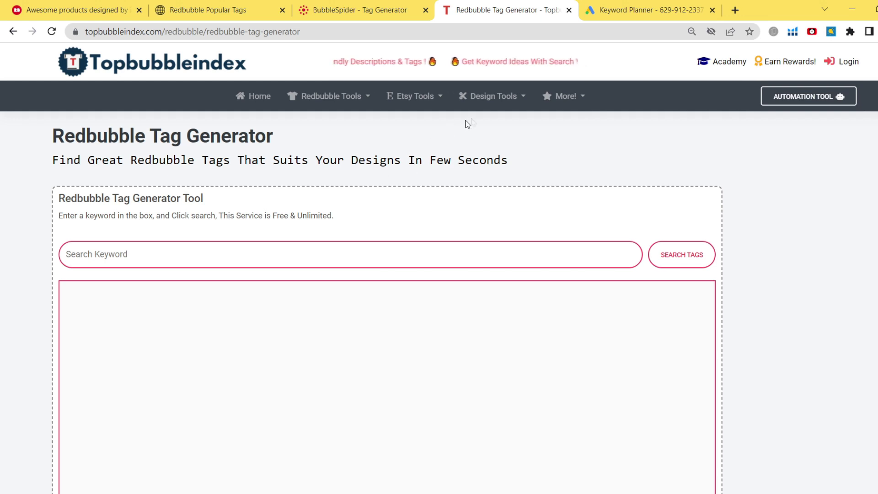
pyautogui.hotkey('ctrl', 'Tab')
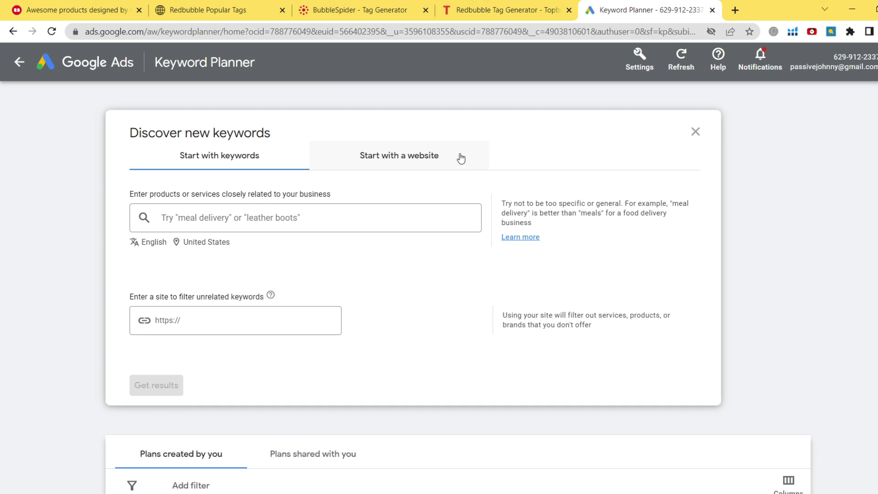
# - Go back to BubbleSpider's 180 vegan tags, review them, and show the Tools menu
pyautogui.hotkey('ctrl', '3')
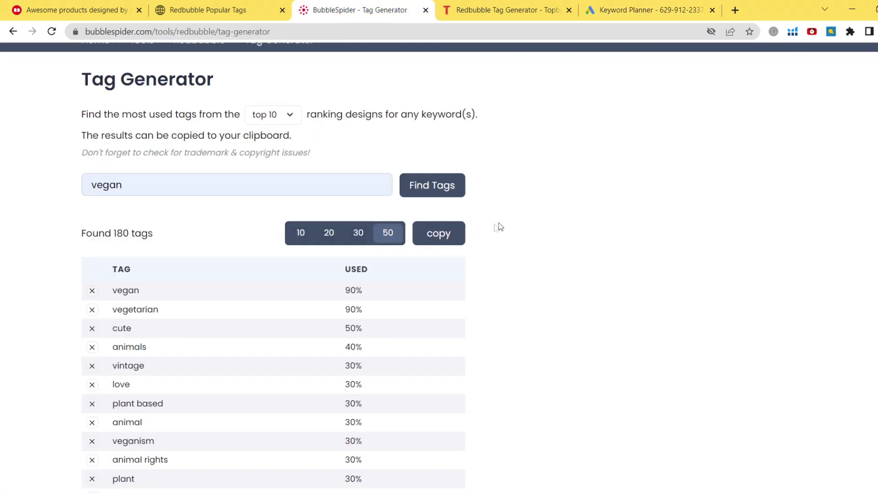
pyautogui.scroll(-2, 545, 217)
pyautogui.scroll(-3, 546, 217)
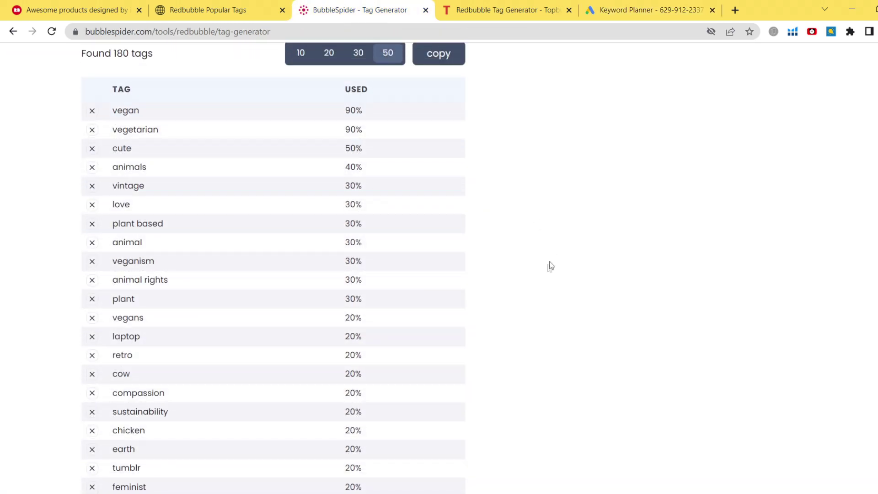
pyautogui.scroll(5, 549, 265)
pyautogui.scroll(-5, 545, 268)
pyautogui.scroll(5, 561, 269)
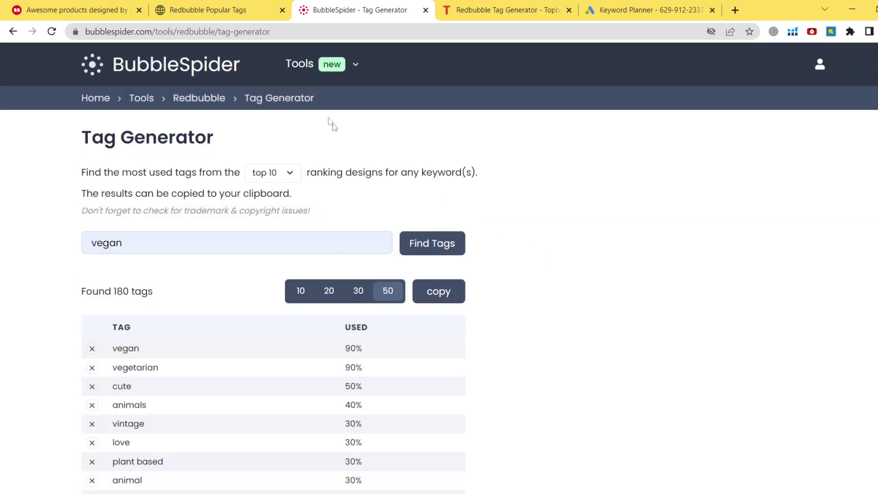
pyautogui.click(298, 60)
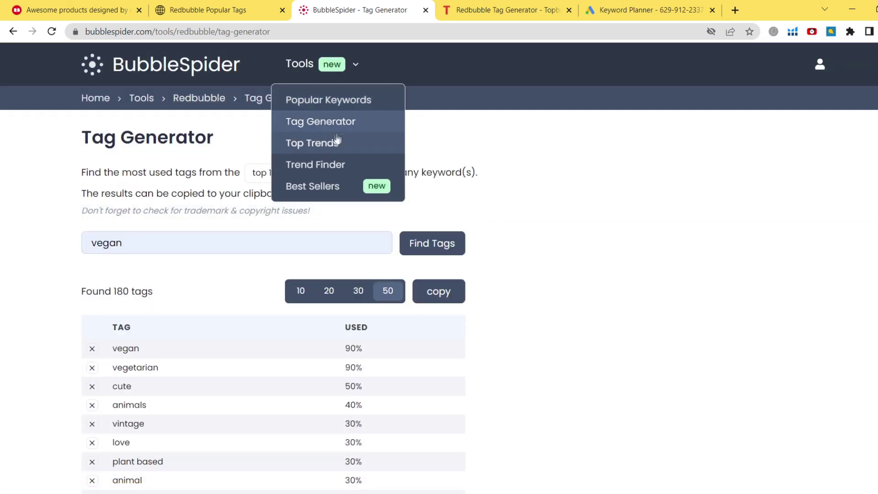
# - Set Max competition to 1200 and raise the Trend minimum to 722
pyautogui.scroll(-9, 476, 292)
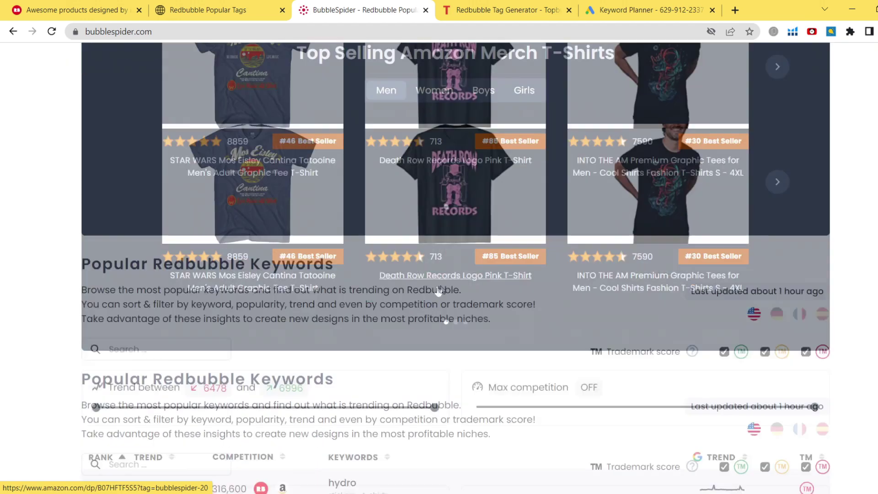
pyautogui.moveTo(582, 120); pyautogui.dragTo(556, 118)
pyautogui.scroll(1, 537, 241)
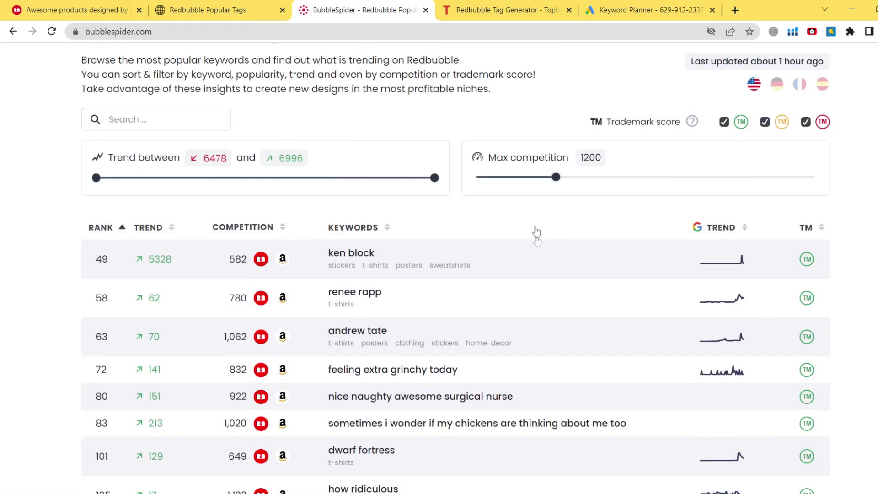
pyautogui.moveTo(174, 181); pyautogui.dragTo(277, 178)
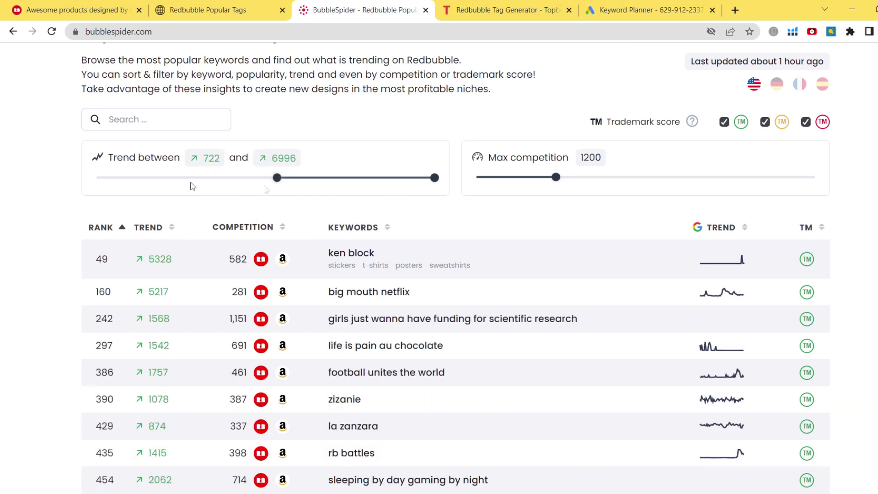
# - Sort the keywords by competition, highest first
pyautogui.scroll(-1, 145, 229)
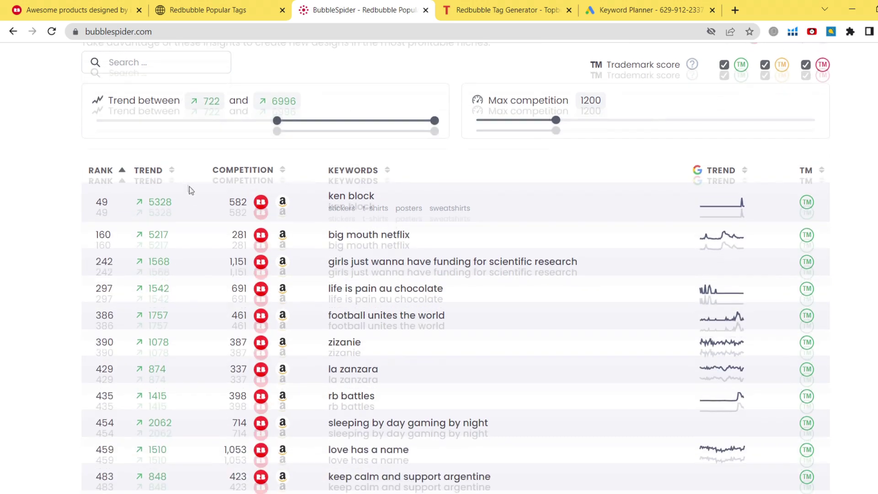
pyautogui.click(239, 170)
pyautogui.click(239, 170)
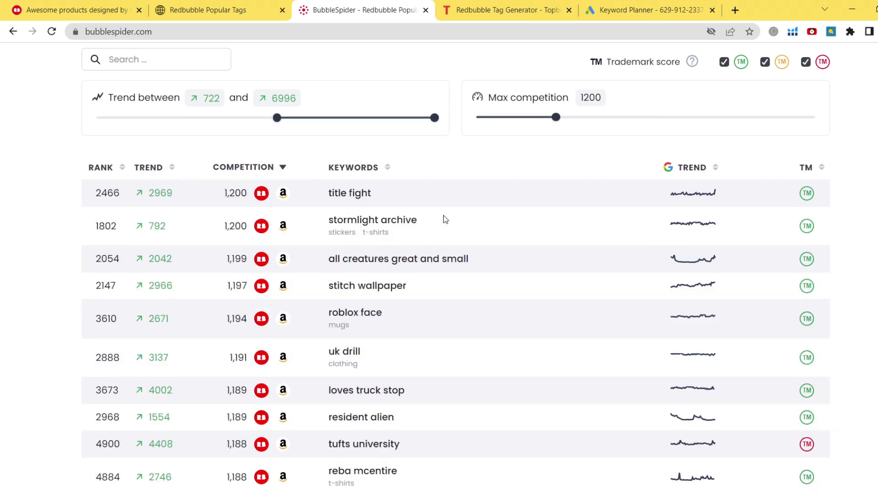
pyautogui.scroll(-3, 441, 220)
pyautogui.scroll(-6, 415, 216)
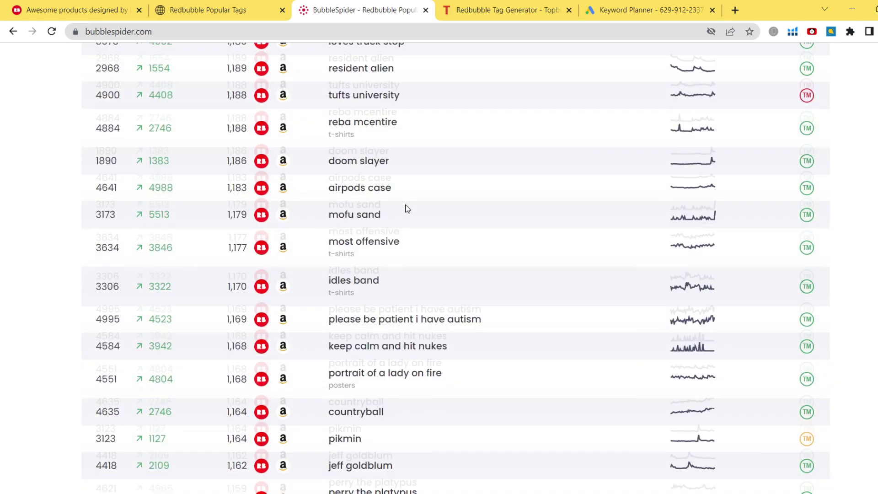
pyautogui.scroll(1, 420, 228)
pyautogui.scroll(-1, 376, 297)
pyautogui.scroll(1, 412, 261)
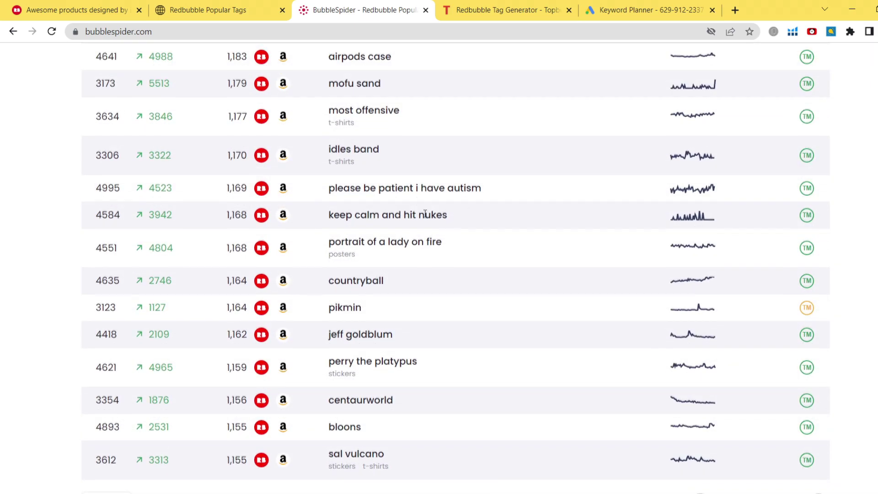
pyautogui.scroll(-2, 421, 251)
# - Show 100 keywords per page and review the longer list
pyautogui.click(115, 394)
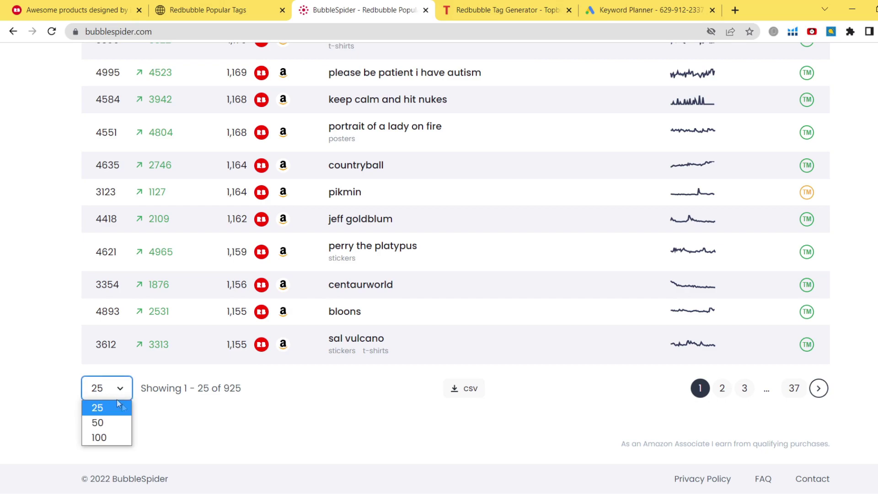
pyautogui.click(99, 438)
pyautogui.scroll(-5, 458, 292)
pyautogui.scroll(-10, 498, 284)
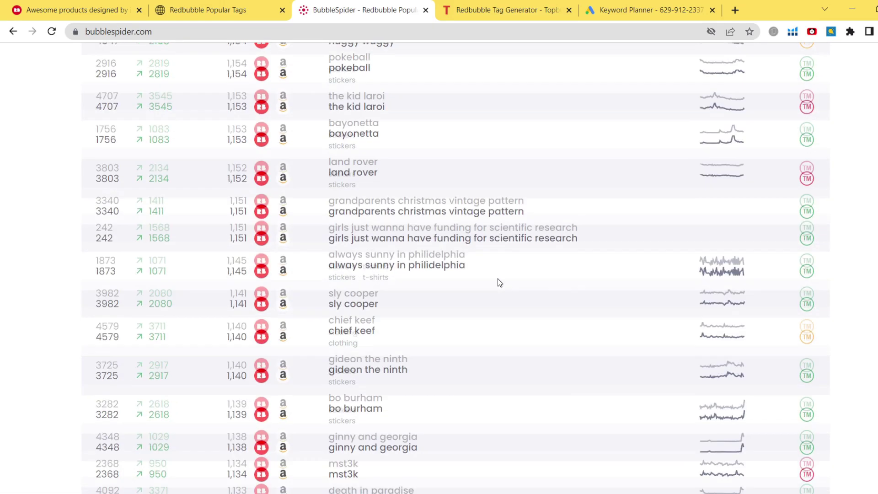
pyautogui.scroll(-9, 498, 284)
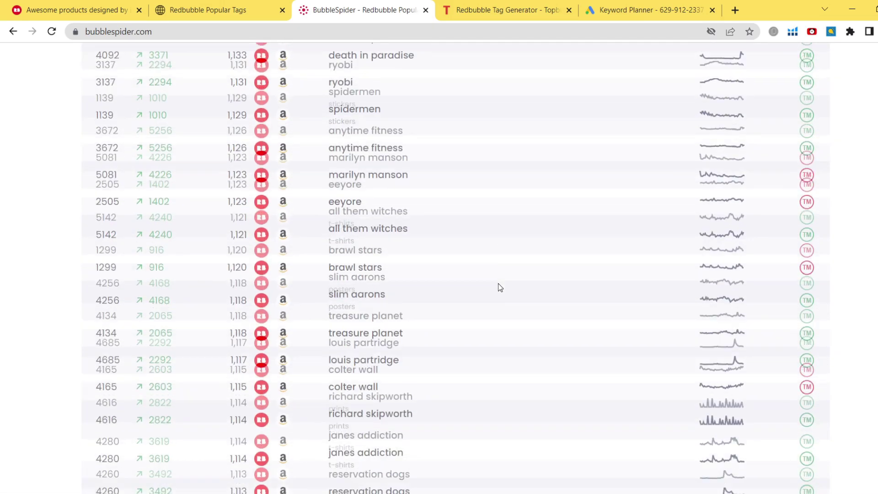
pyautogui.scroll(-10, 500, 284)
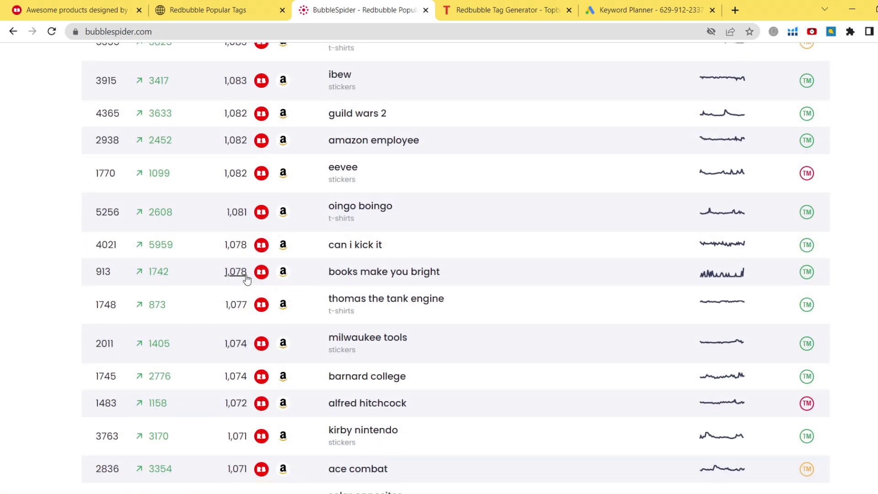
# - Open Redbubble results for 'books make you bright' (1,110 results) in a new tab, then copy that keyword from BubbleSpider
pyautogui.middleClick(283, 272)
pyautogui.hotkey('ctrl', 'Tab')
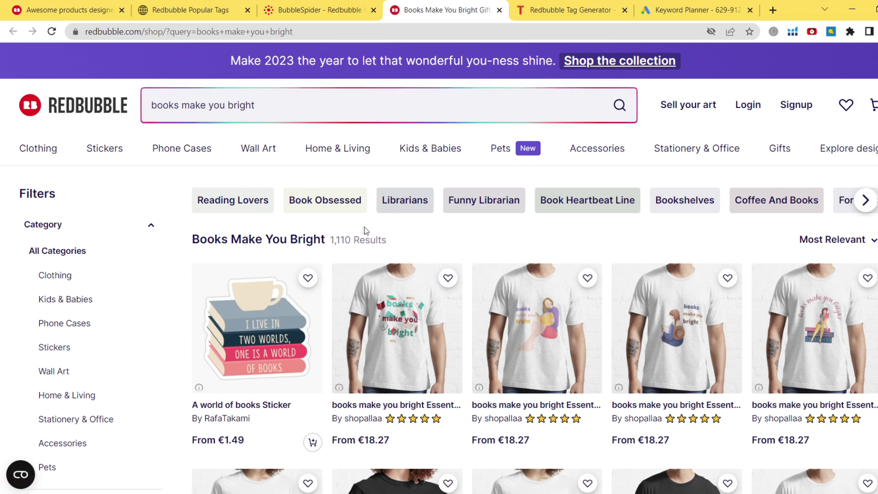
pyautogui.click(302, 10)
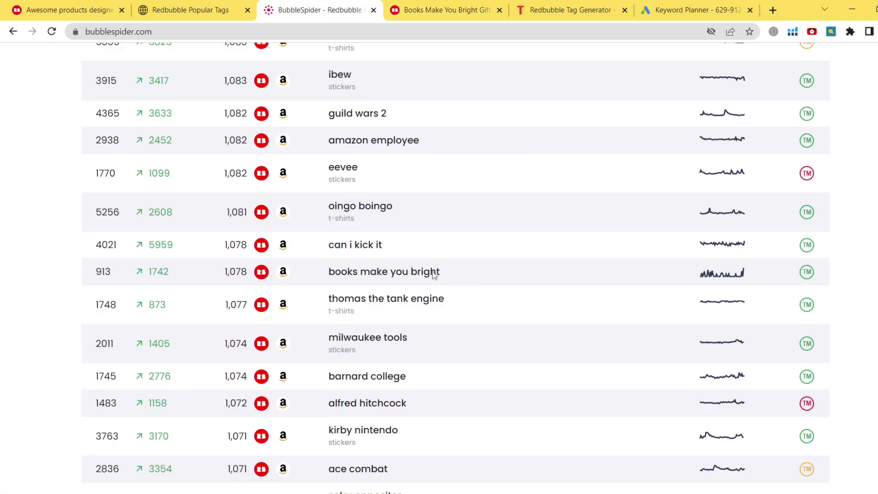
pyautogui.moveTo(450, 274); pyautogui.dragTo(330, 280)
pyautogui.hotkey('ctrl', 'c')
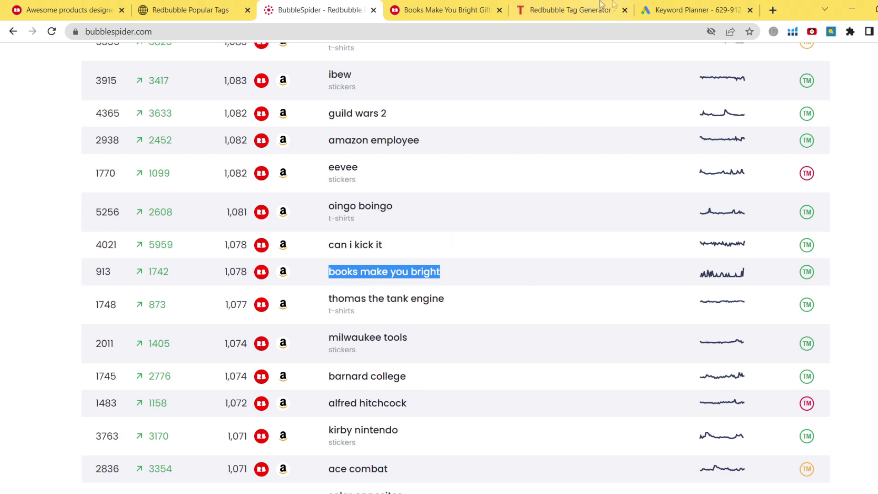
pyautogui.hotkey('ctrl', '6')
# - Get Keyword Planner search volume for the pasted keyword 'books make you bright'
pyautogui.click(303, 210)
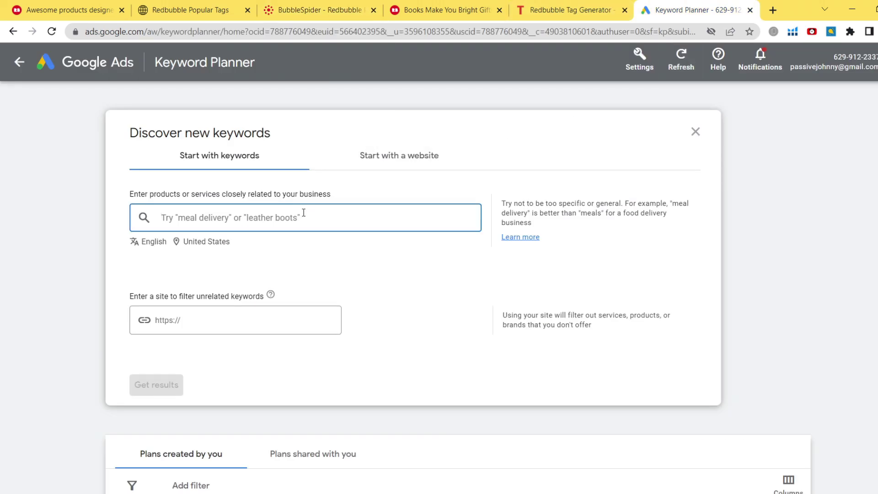
pyautogui.hotkey('ctrl', 'v')
pyautogui.click(293, 279)
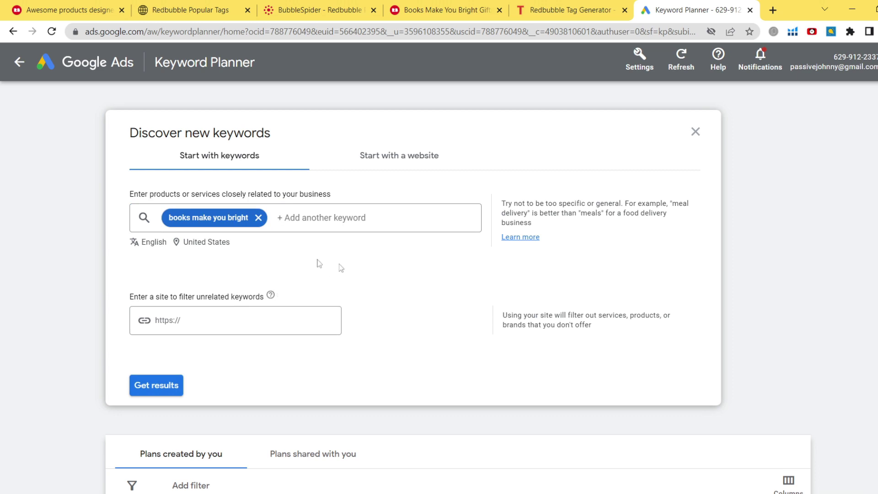
pyautogui.click(174, 391)
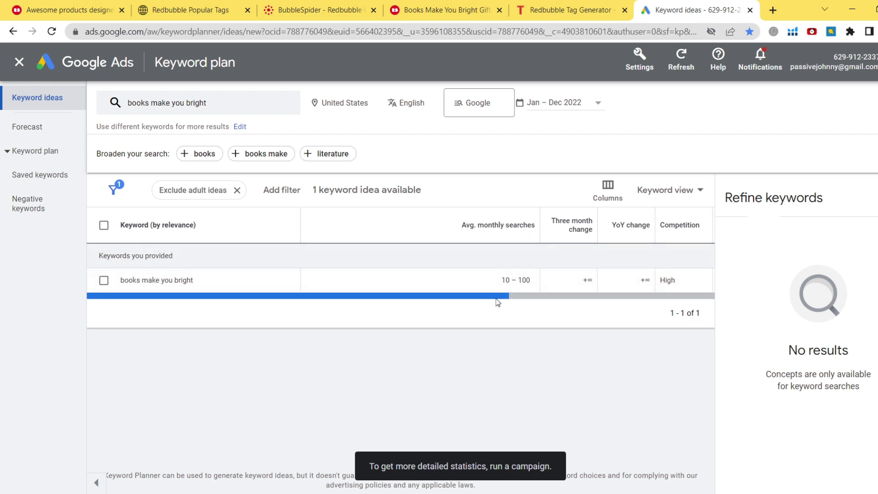
# - Review the result of 10–100 monthly searches with high competition, then return to the Redbubble homepage
pyautogui.hscroll(3, 485, 295)
pyautogui.hscroll(-3, 497, 306)
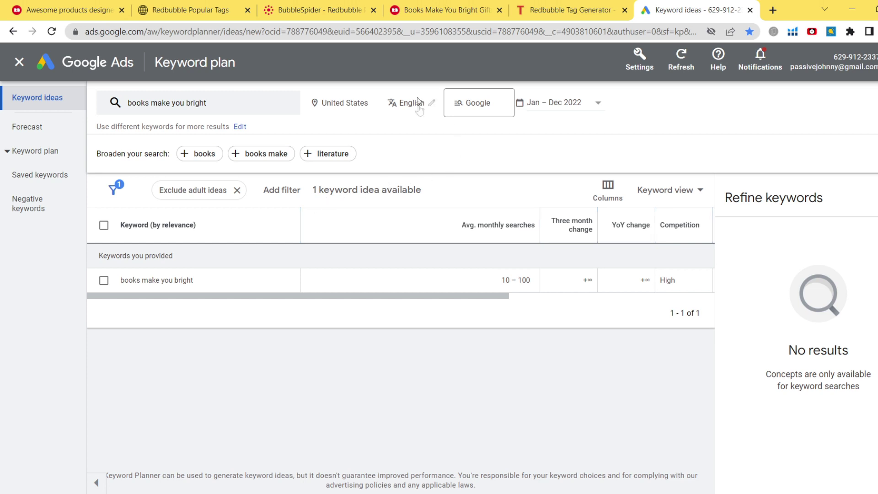
pyautogui.click(567, 10)
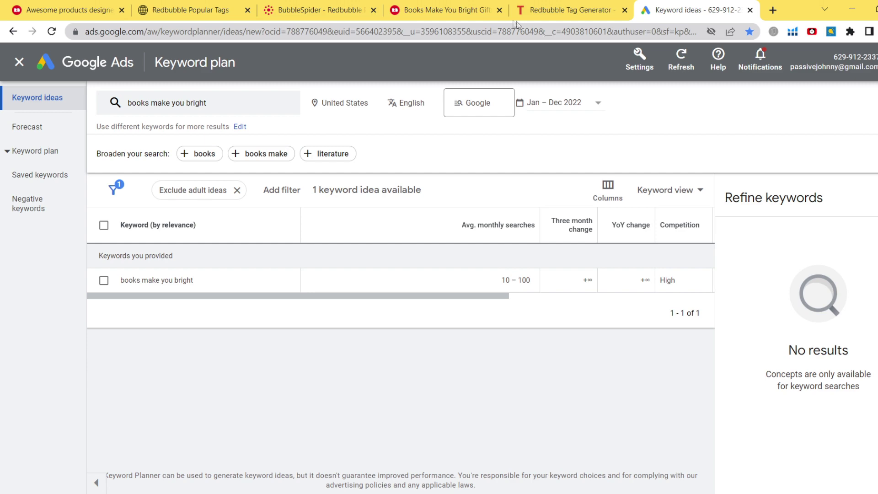
pyautogui.hotkey('ctrl', '1')
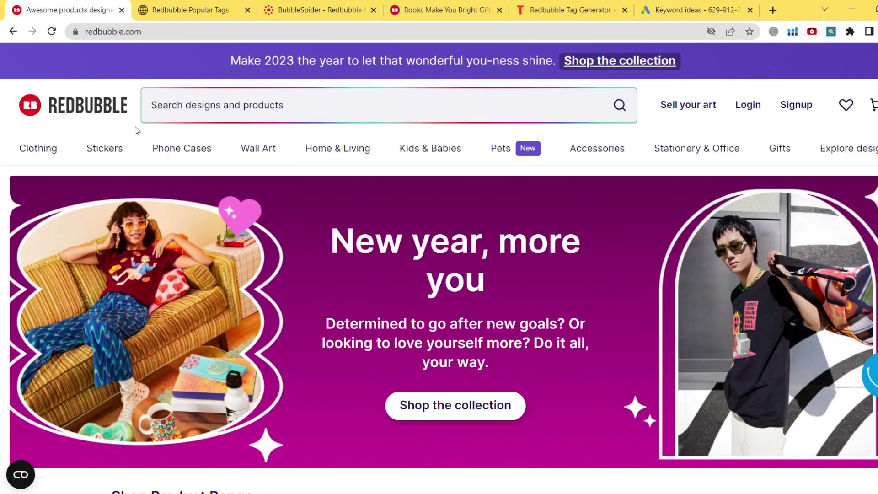